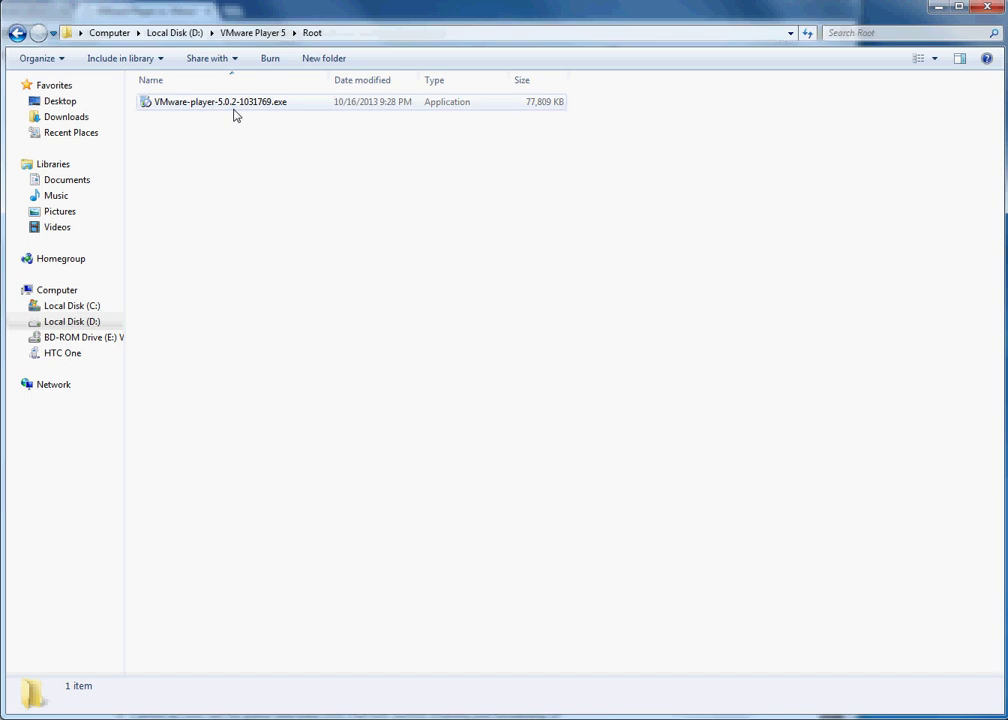
Run the VMware-player-5.0.2-1031769.exe installer and advance to the destination folder settings
{"action": "double_click", "coordinate": [234, 108]}
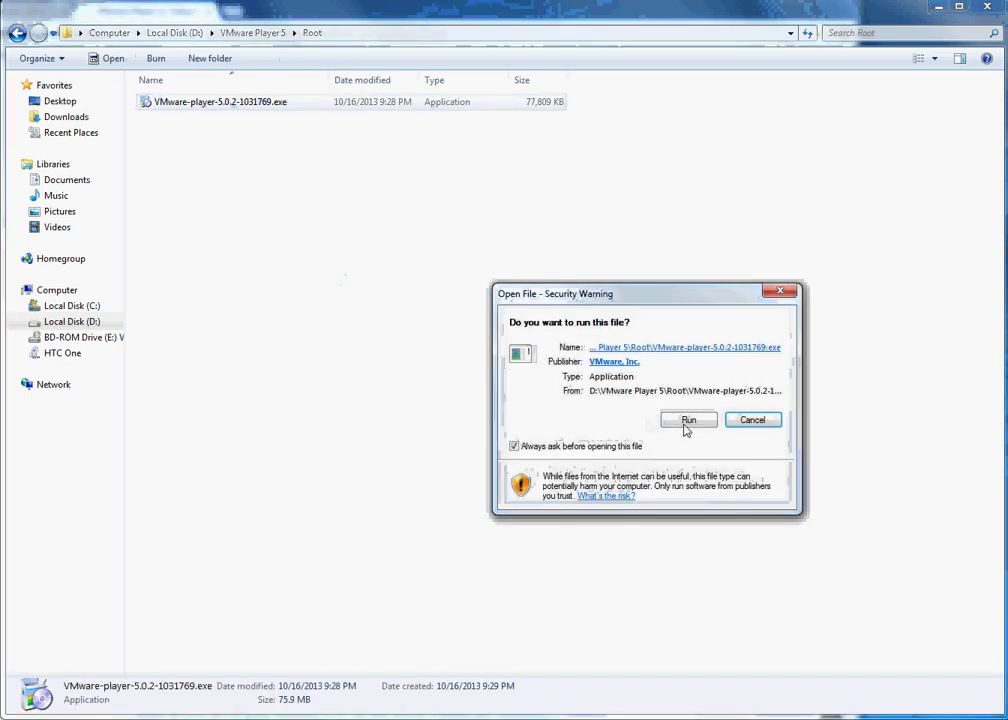
{"action": "left_click", "coordinate": [686, 418]}
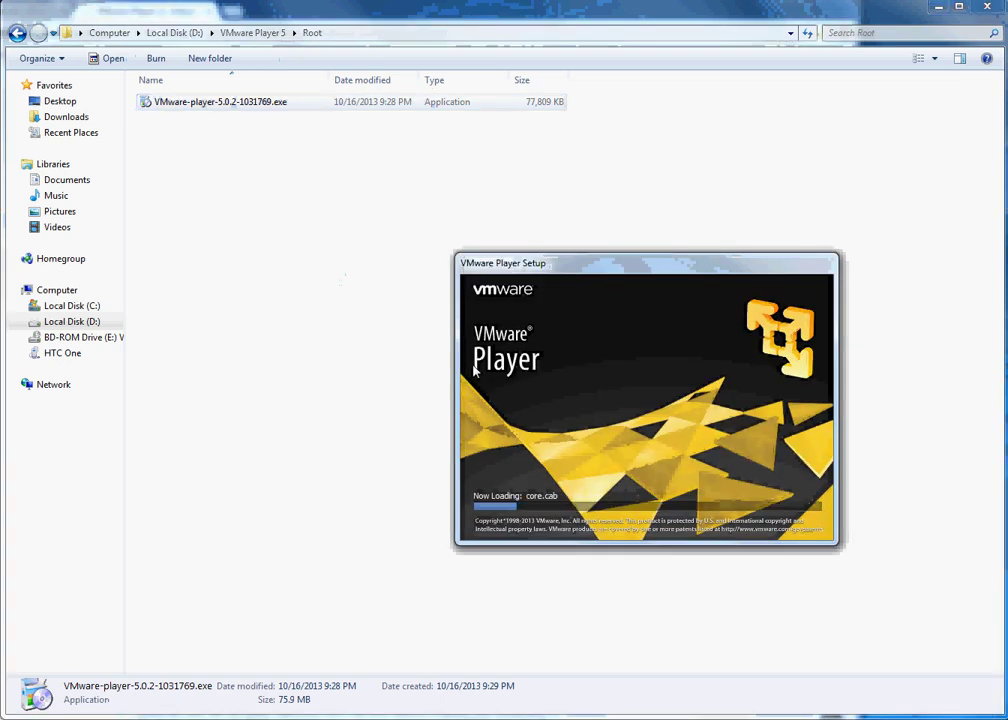
{"action": "left_click", "coordinate": [716, 528]}
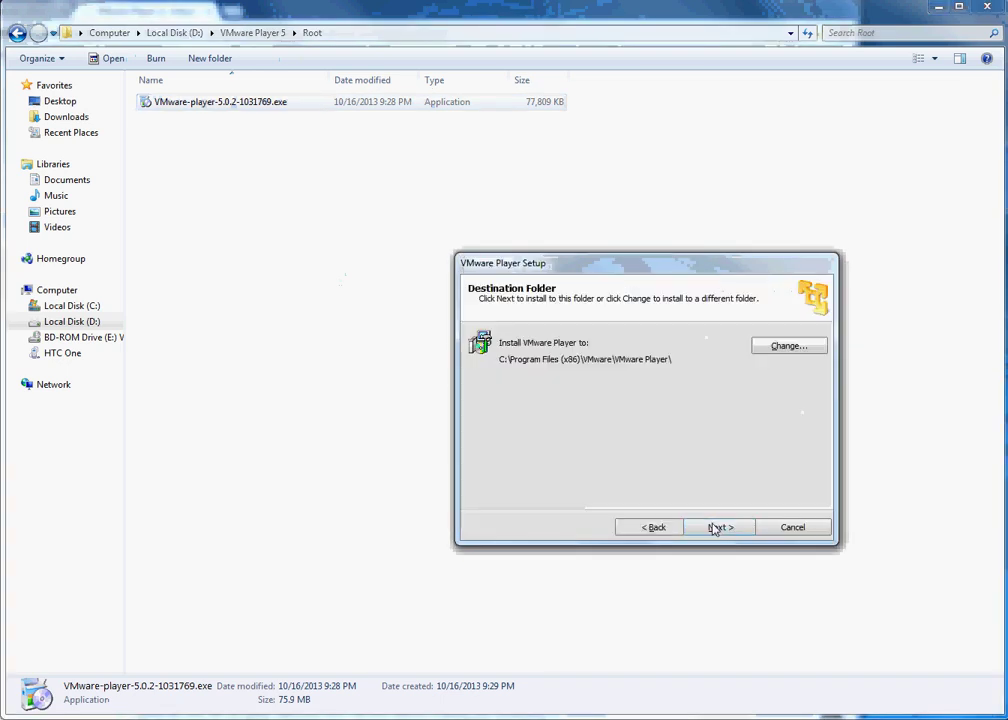
Change the installation folder to D:\VMware Player 5 and accept the destination
{"action": "left_click", "coordinate": [783, 348]}
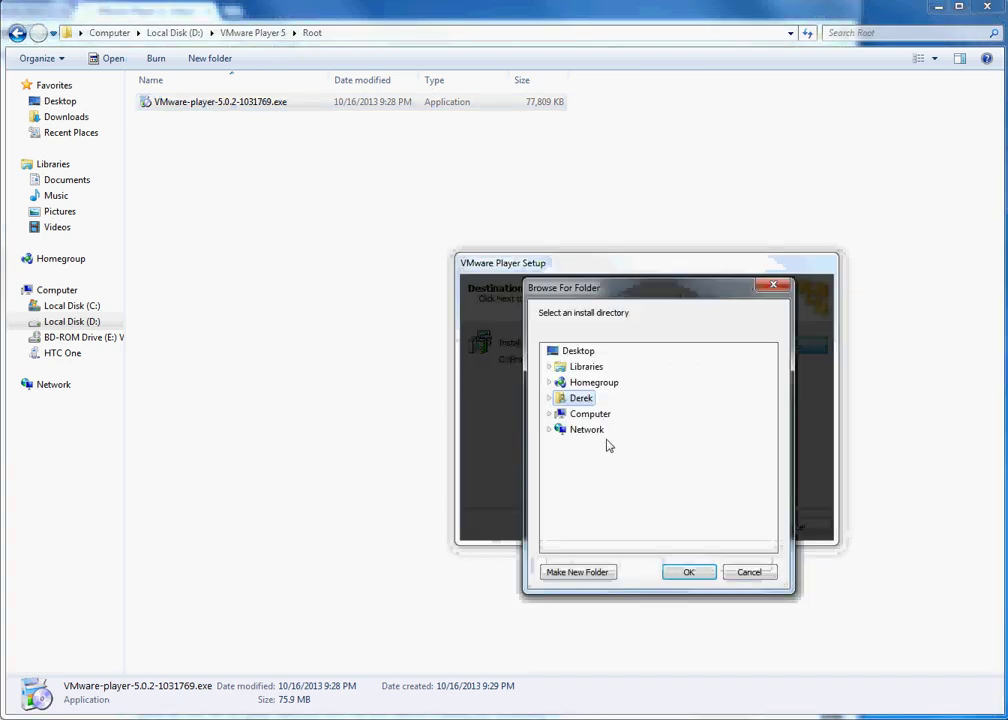
{"action": "left_click", "coordinate": [553, 414]}
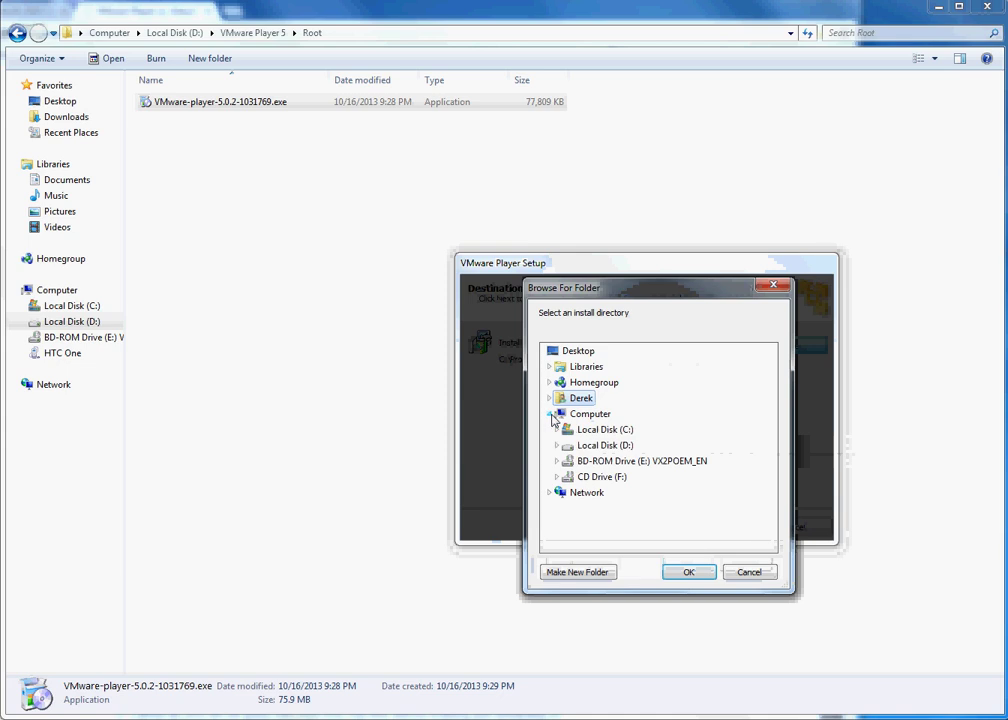
{"action": "left_click", "coordinate": [601, 446]}
{"action": "scroll", "coordinate": [600, 447], "scroll_direction": "down", "scroll_amount": 10}
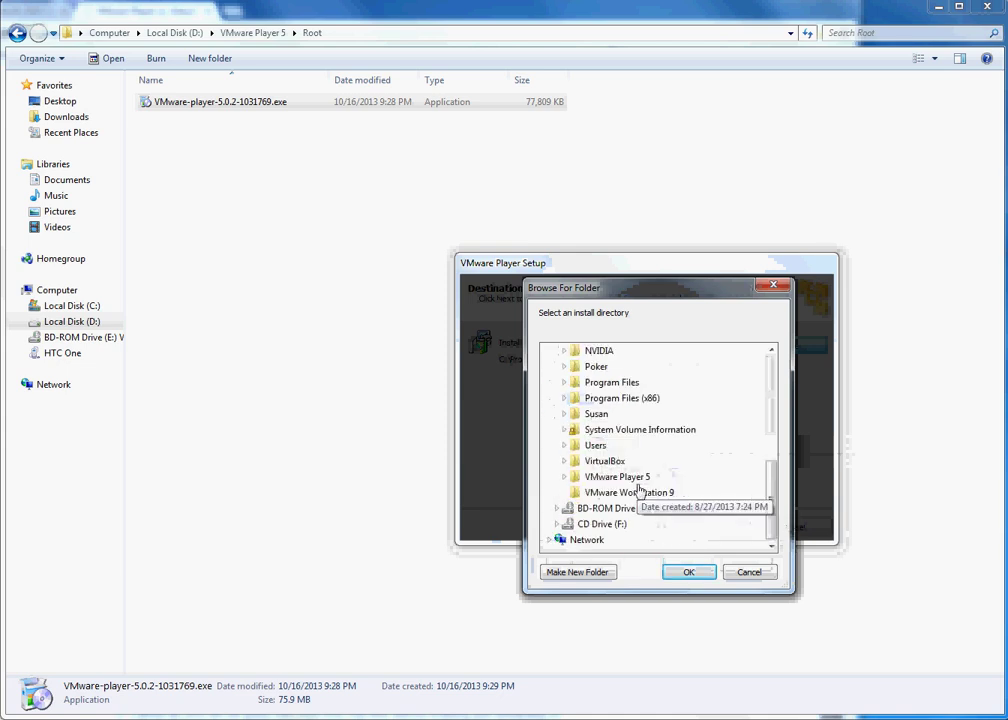
{"action": "left_click", "coordinate": [617, 477]}
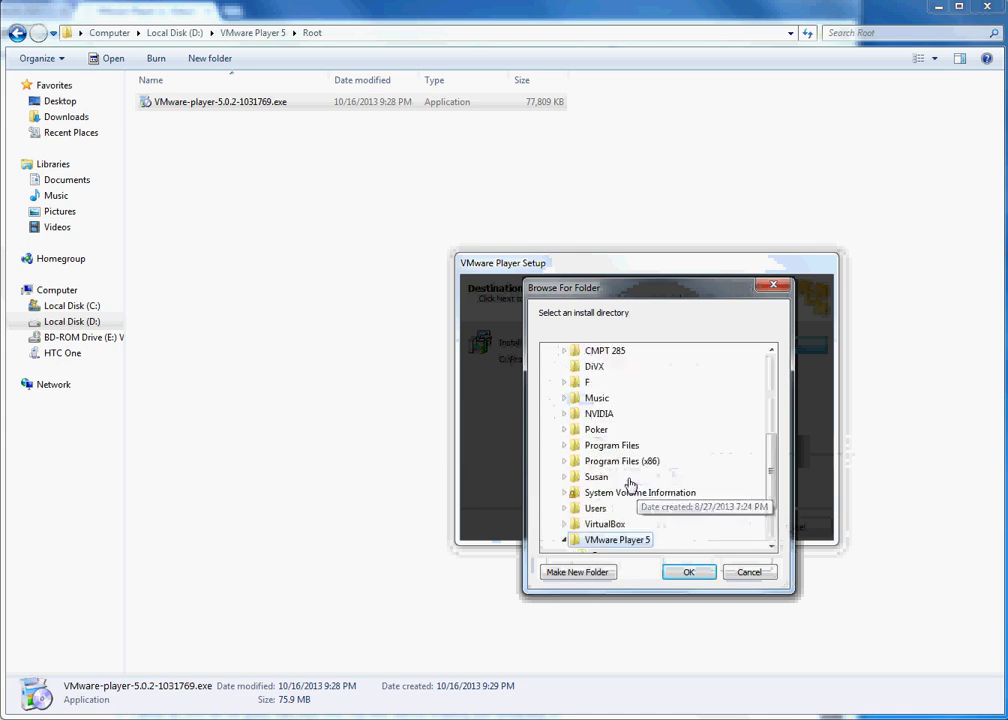
{"action": "left_click", "coordinate": [686, 572]}
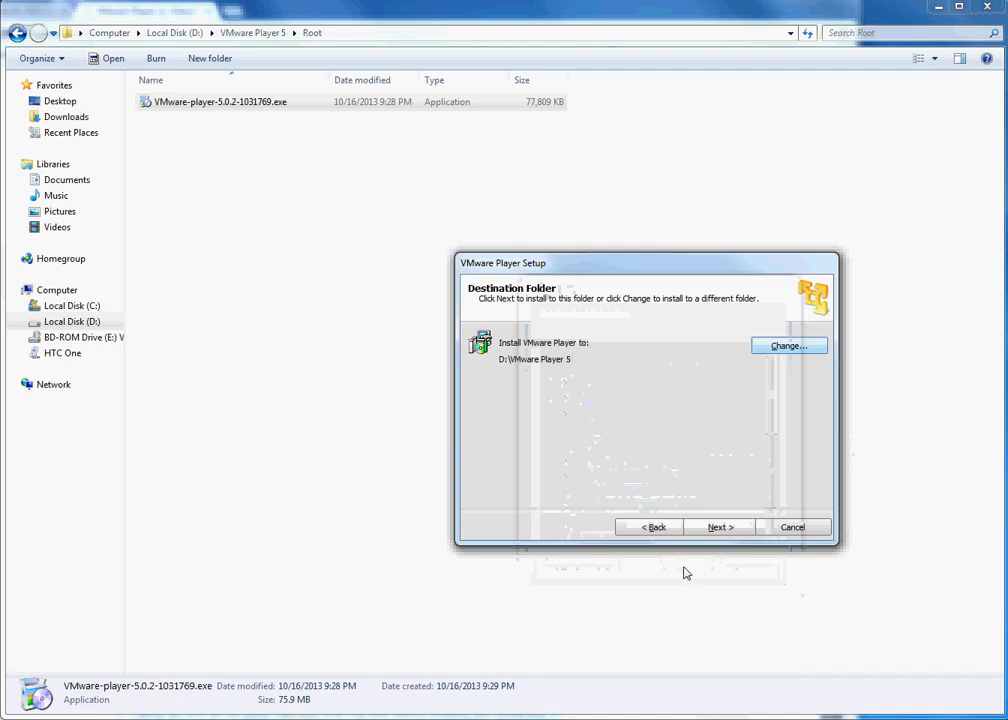
{"action": "left_click", "coordinate": [724, 528]}
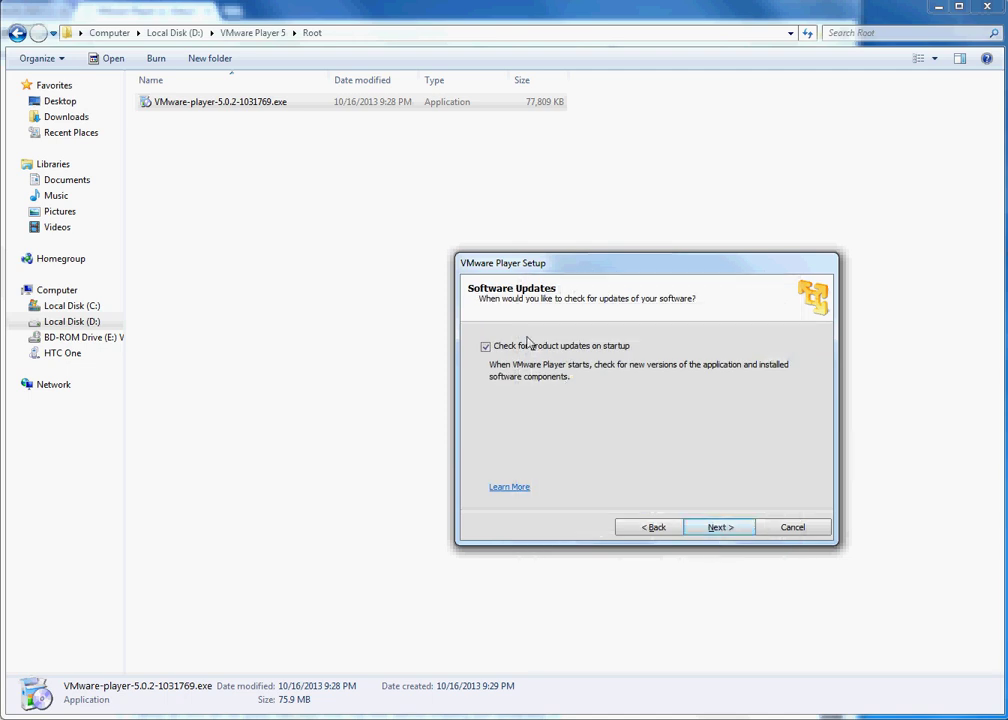
Turn off the VMware Player feedback option and the Start Menu shortcut, and start the installation
{"action": "left_click", "coordinate": [716, 528]}
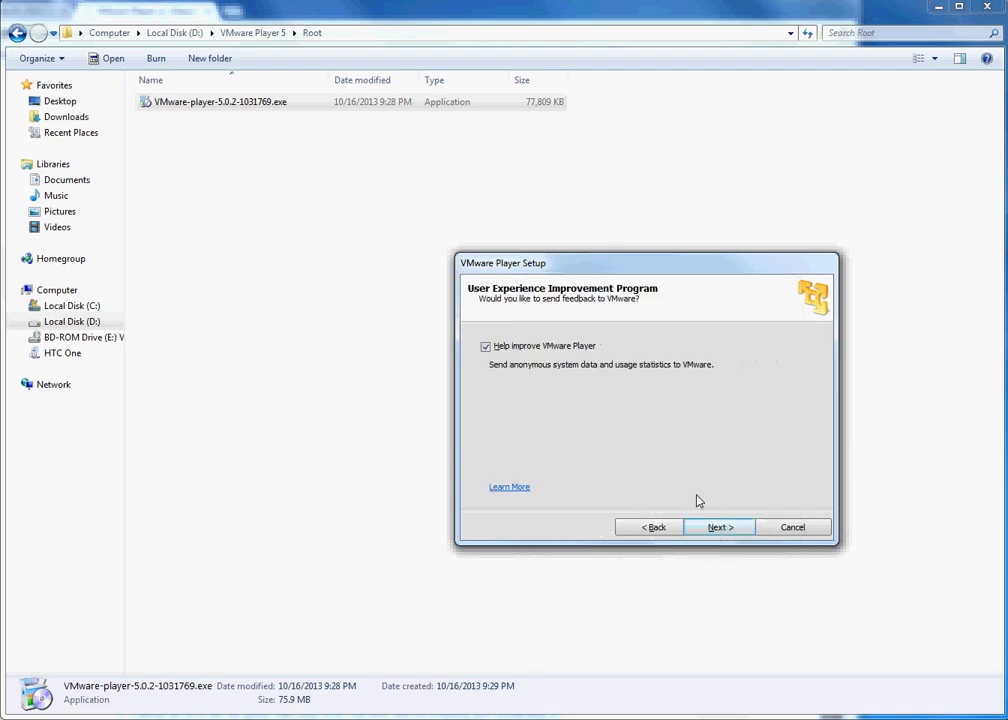
{"action": "left_click", "coordinate": [486, 348]}
{"action": "left_click", "coordinate": [714, 528]}
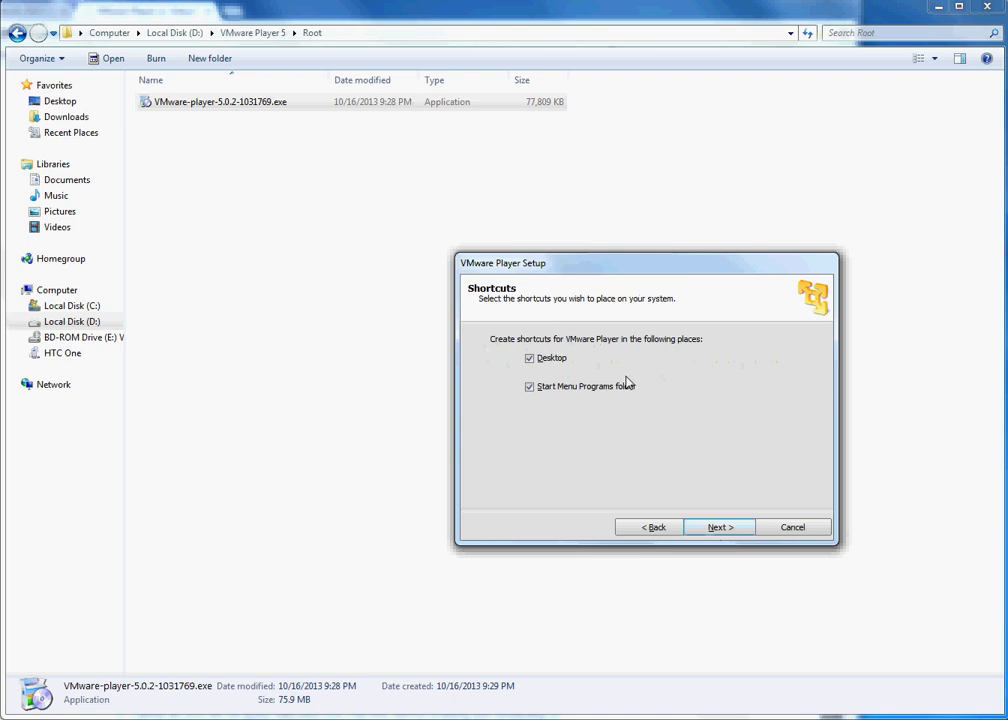
{"action": "left_click", "coordinate": [531, 388]}
{"action": "left_click", "coordinate": [715, 529]}
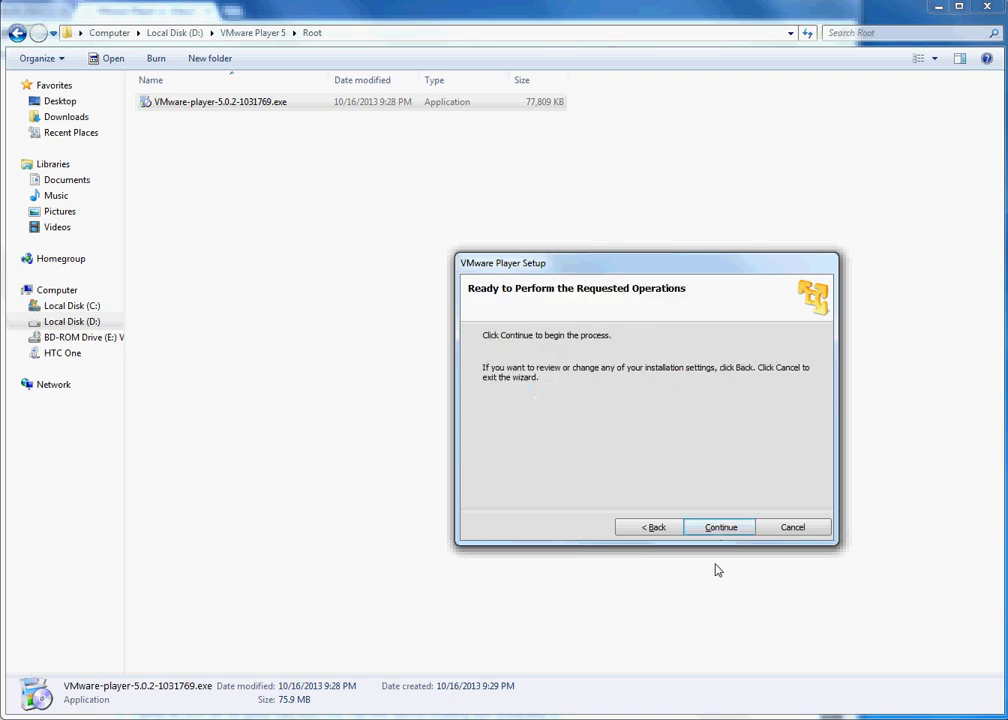
{"action": "left_click", "coordinate": [721, 530]}
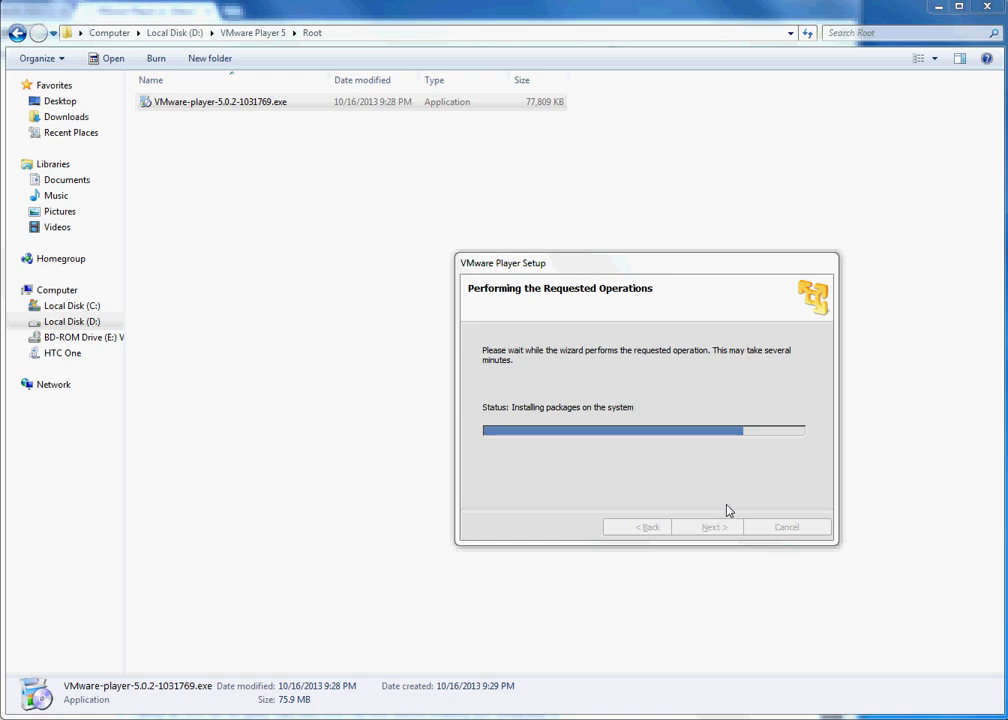
{"action": "left_click_drag", "start_coordinate": [692, 271], "coordinate": [651, 260]}
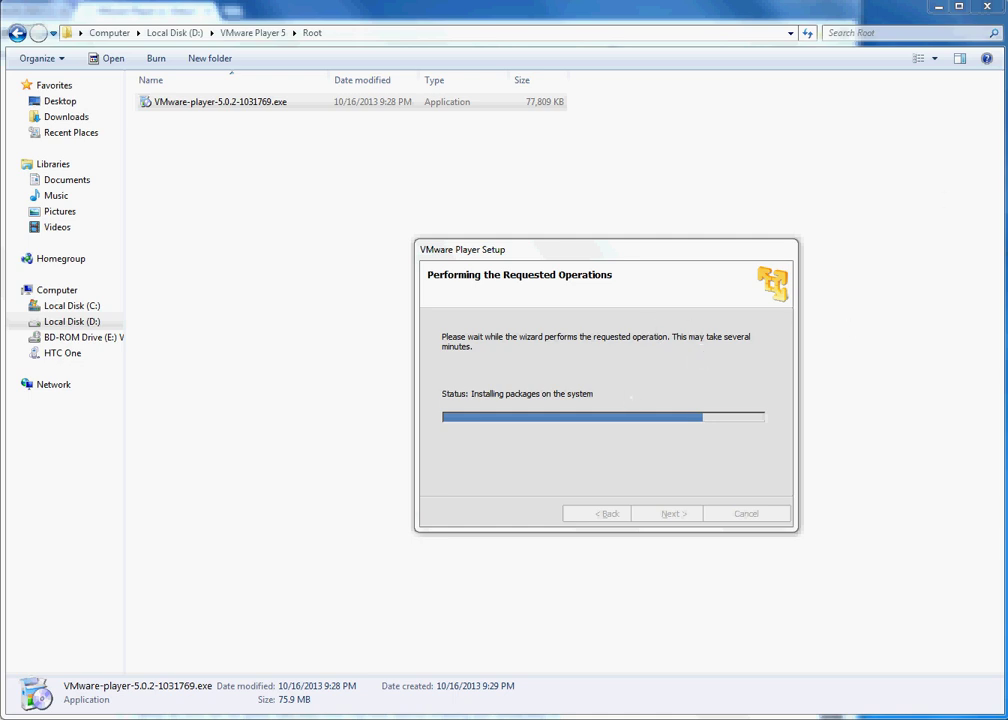
Launch vmplayer.exe from the D:\VMware Player 5 folder
{"action": "key", "text": "BackSpace"}
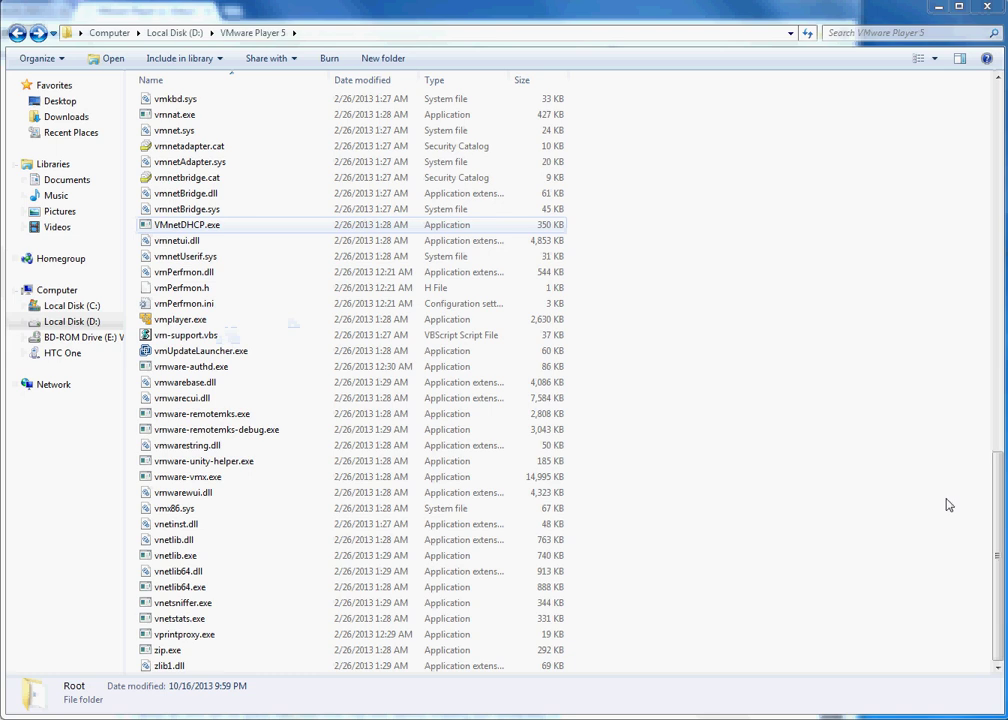
{"action": "left_click_drag", "start_coordinate": [993, 522], "coordinate": [988, 137]}
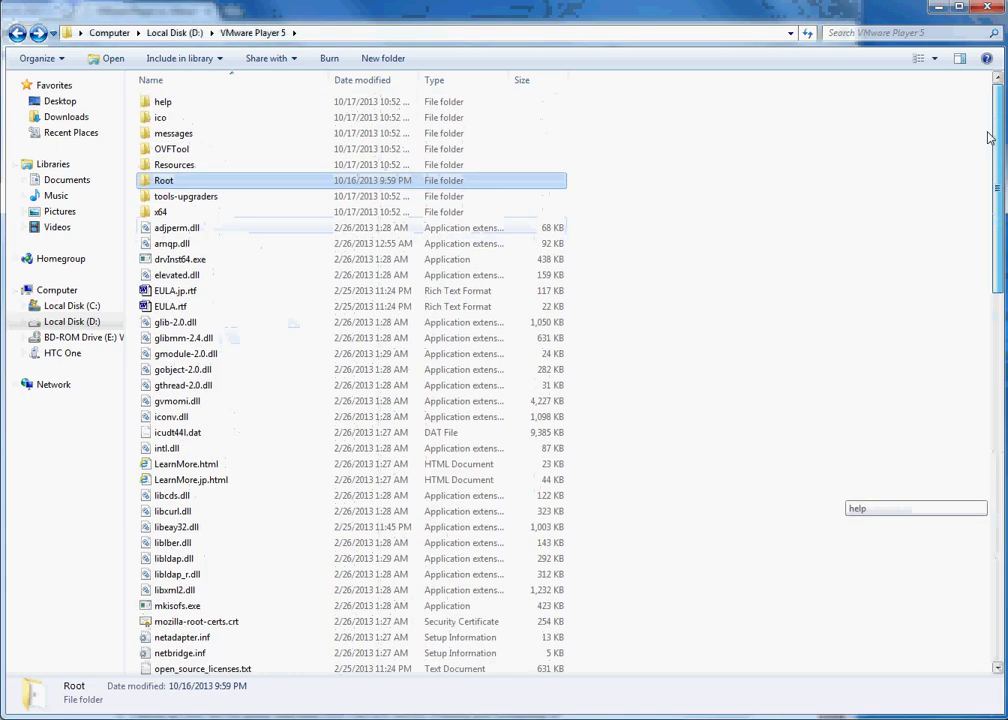
{"action": "scroll", "coordinate": [972, 286], "scroll_direction": "down", "scroll_amount": 15}
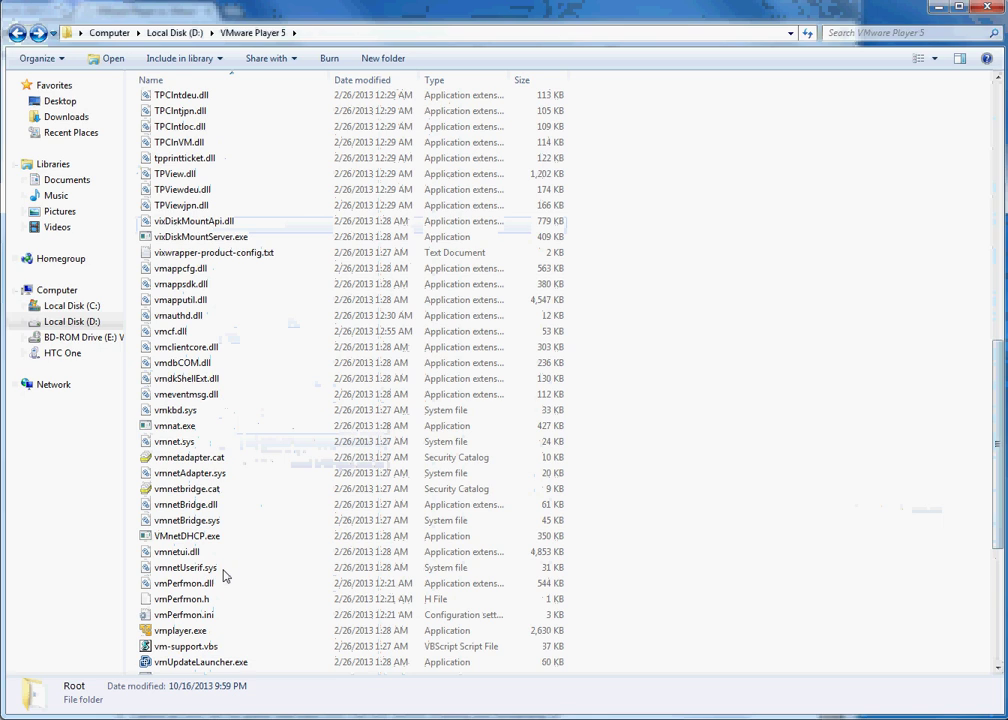
{"action": "double_click", "coordinate": [172, 632]}
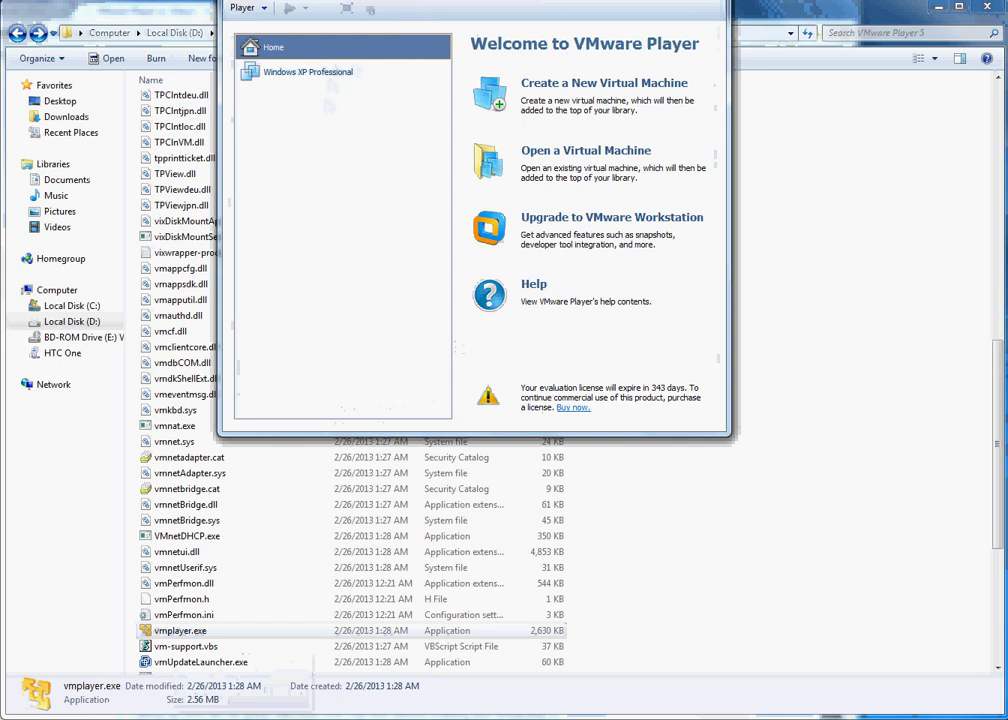
Remove the old Windows XP Professional virtual machine from the library
{"action": "left_click_drag", "start_coordinate": [339, 1], "coordinate": [323, 25]}
{"action": "left_click", "coordinate": [303, 105]}
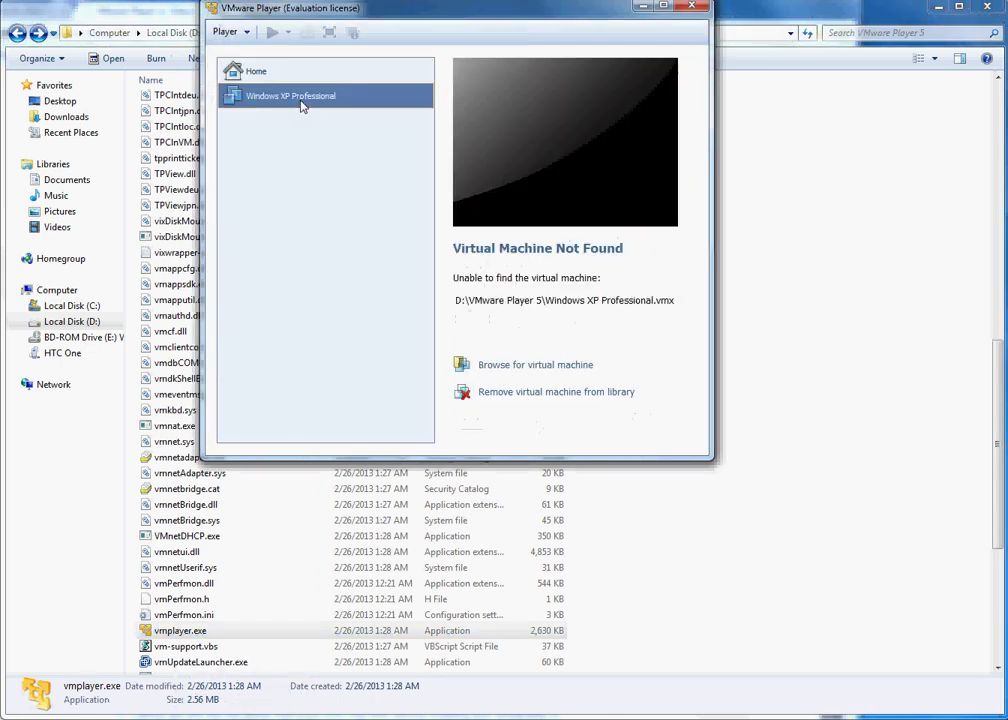
{"action": "left_click", "coordinate": [502, 393]}
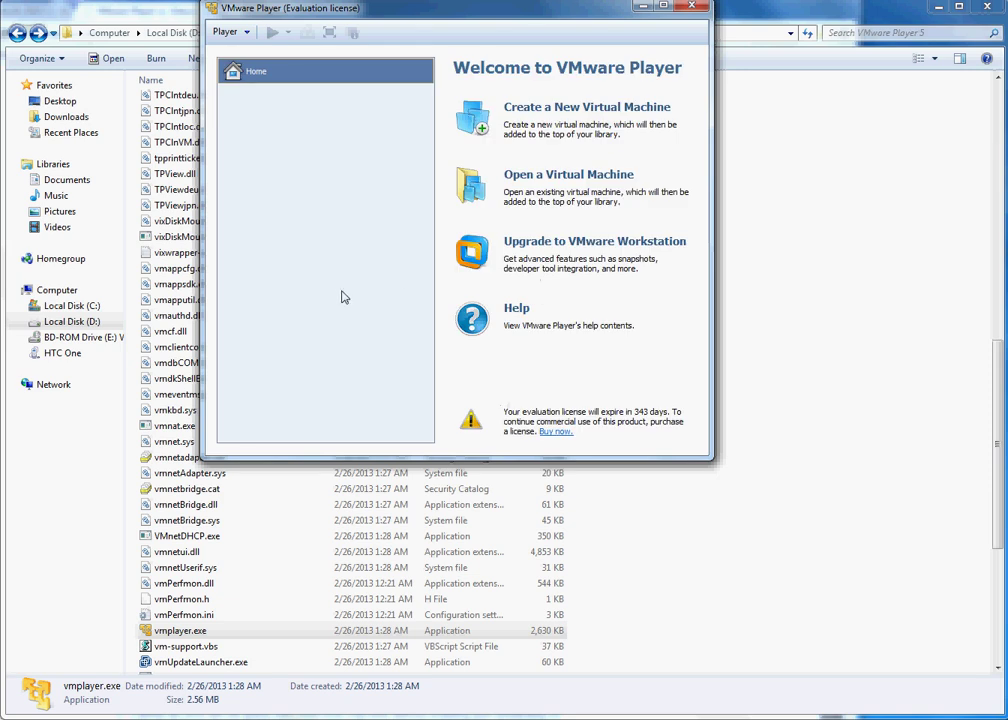
Start creating a virtual machine from the installer disc in BD-ROM Drive (E:) and continue past the Easy Install information
{"action": "left_click", "coordinate": [572, 108]}
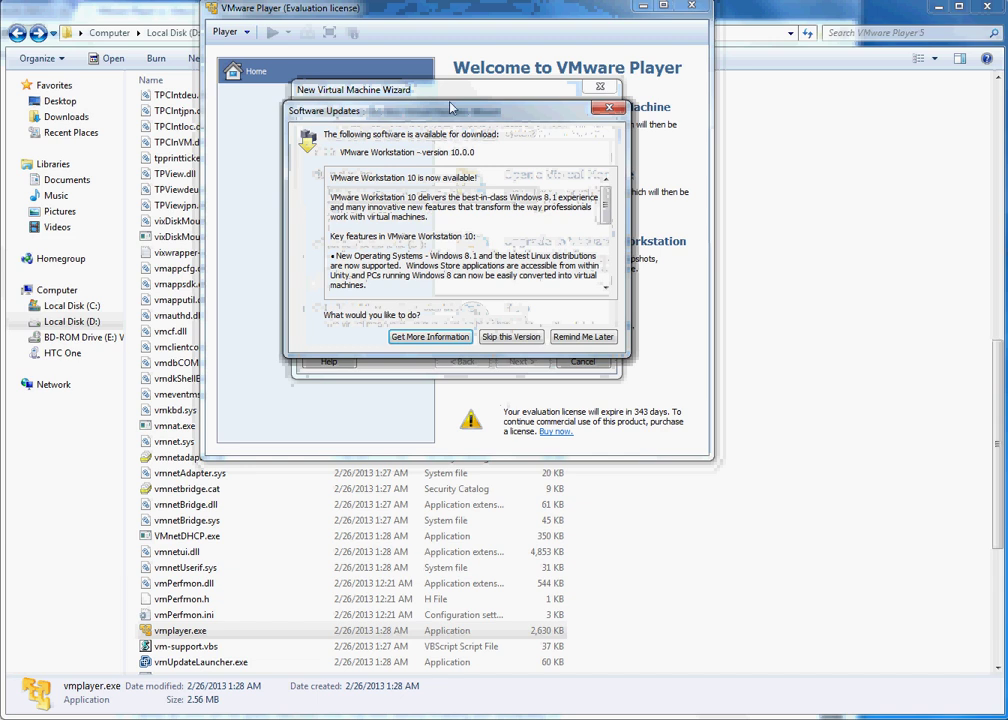
{"action": "left_click_drag", "start_coordinate": [415, 110], "coordinate": [421, 420]}
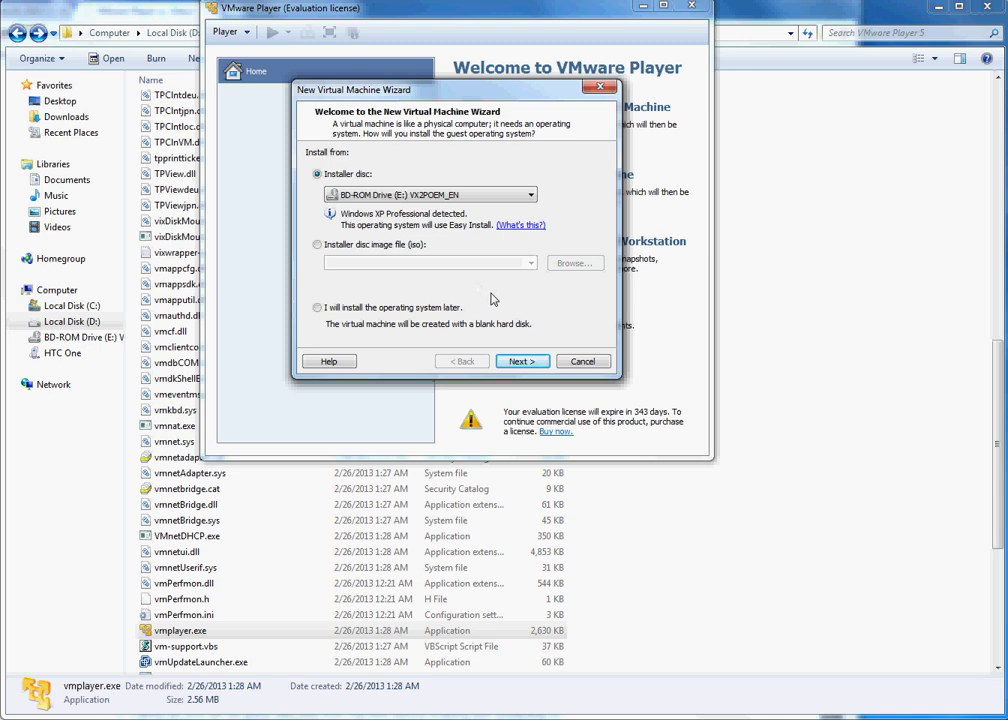
{"action": "left_click", "coordinate": [520, 361]}
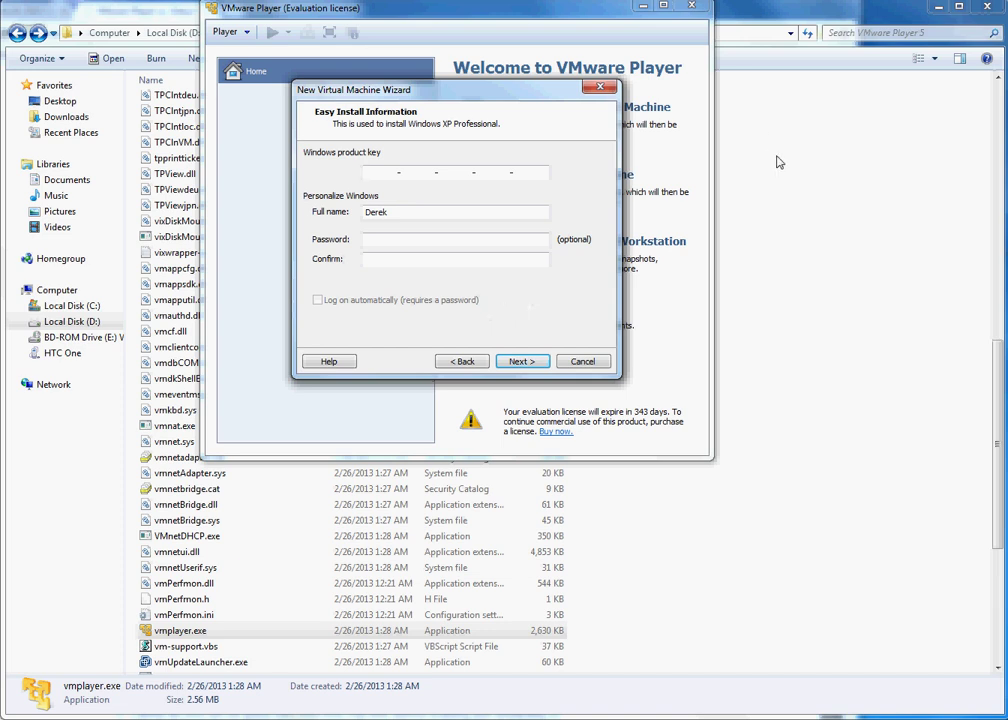
{"action": "left_click", "coordinate": [521, 361]}
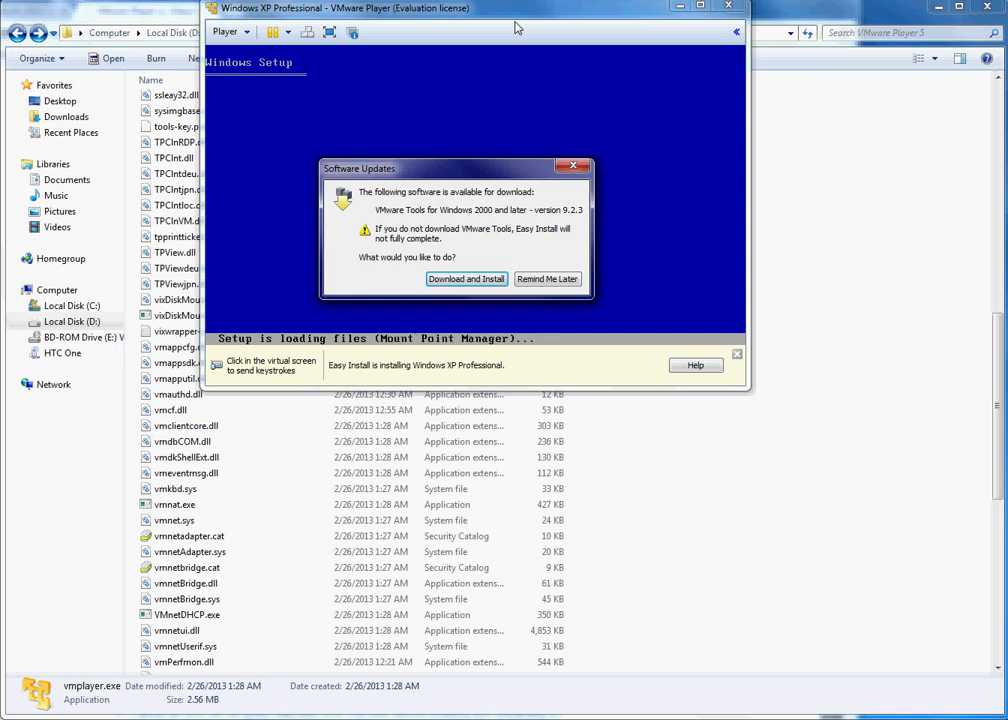
Download and install VMware Tools for Windows 2000 and later, version 9.2.3
{"action": "left_click", "coordinate": [455, 287]}
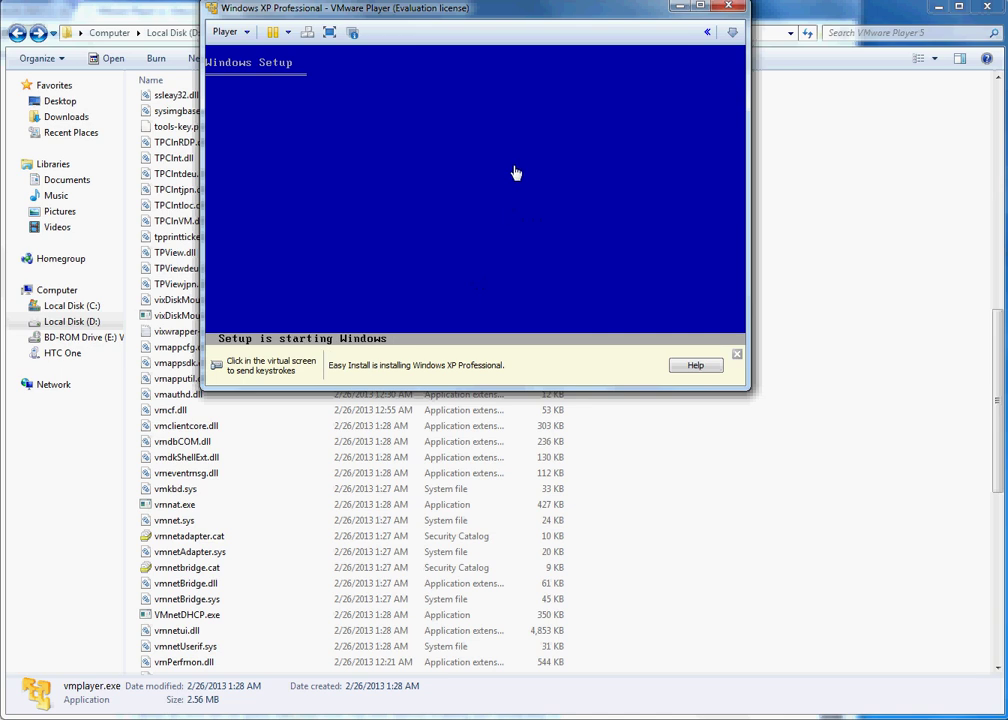
{"action": "left_click_drag", "start_coordinate": [538, 16], "coordinate": [539, 29]}
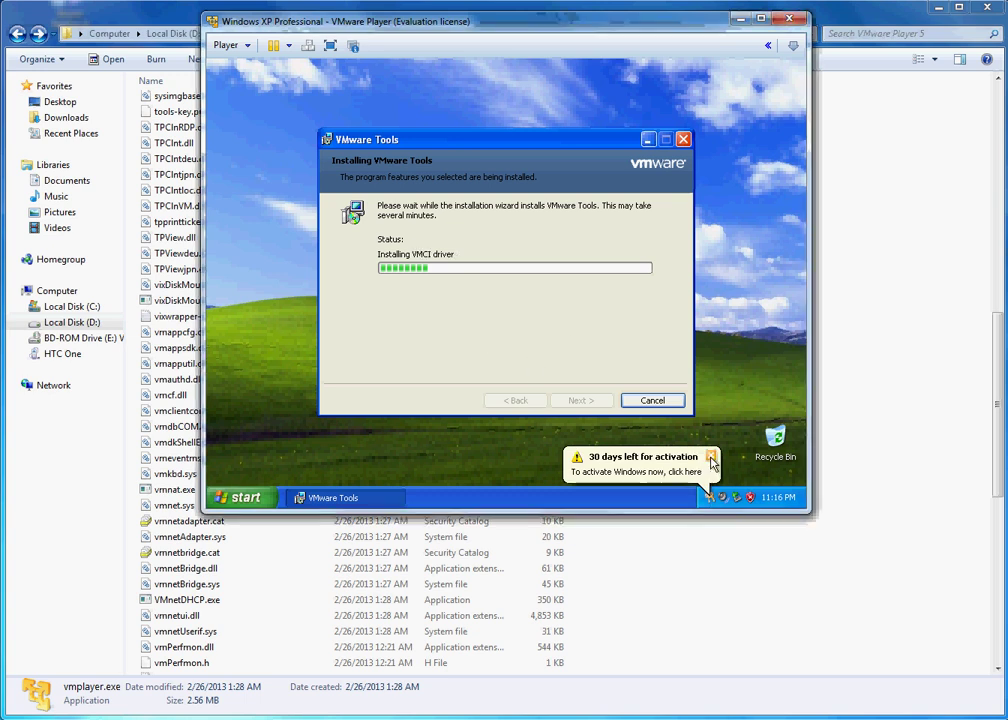
Dismiss the Windows activation reminder in the guest and expand the virtual machine's device icons
{"action": "left_click", "coordinate": [711, 458]}
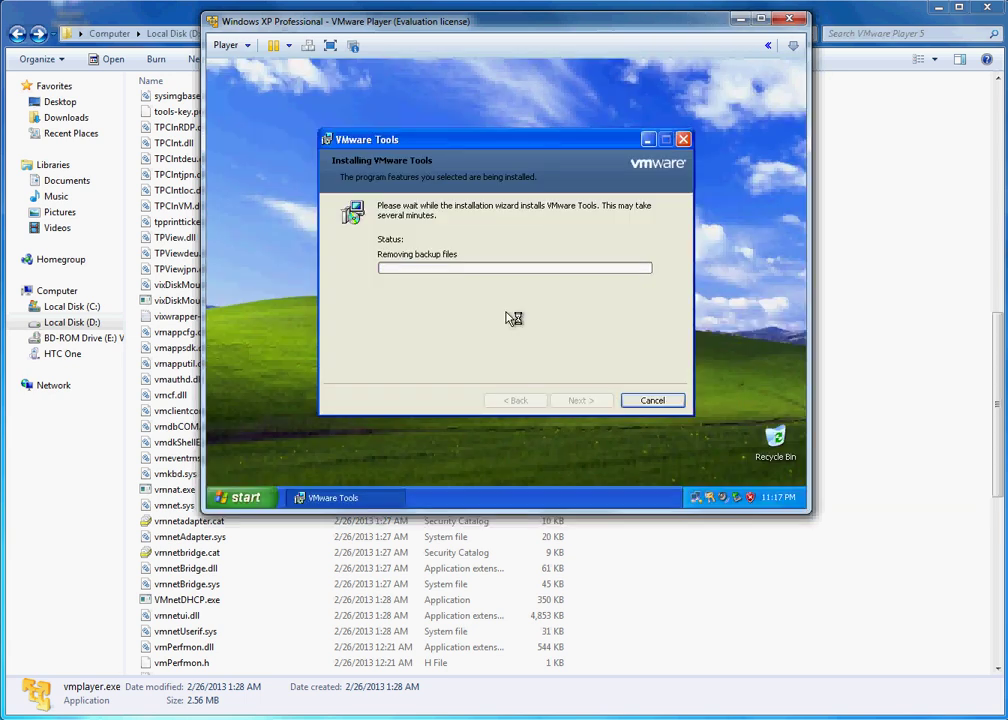
{"action": "mouse_move", "coordinate": [698, 502]}
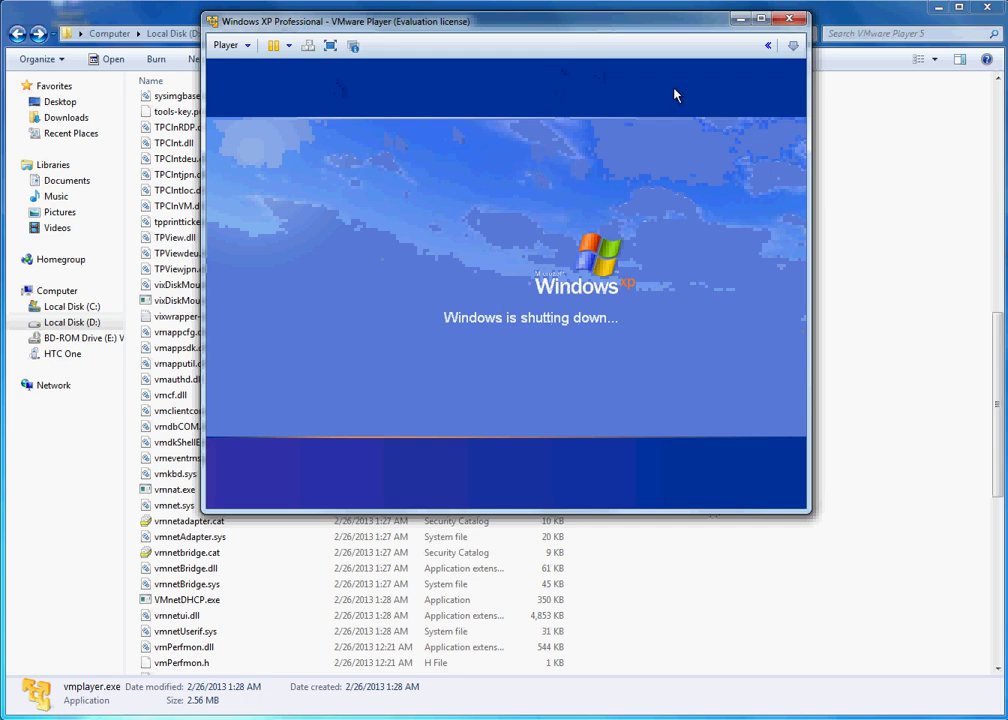
{"action": "left_click", "coordinate": [768, 45]}
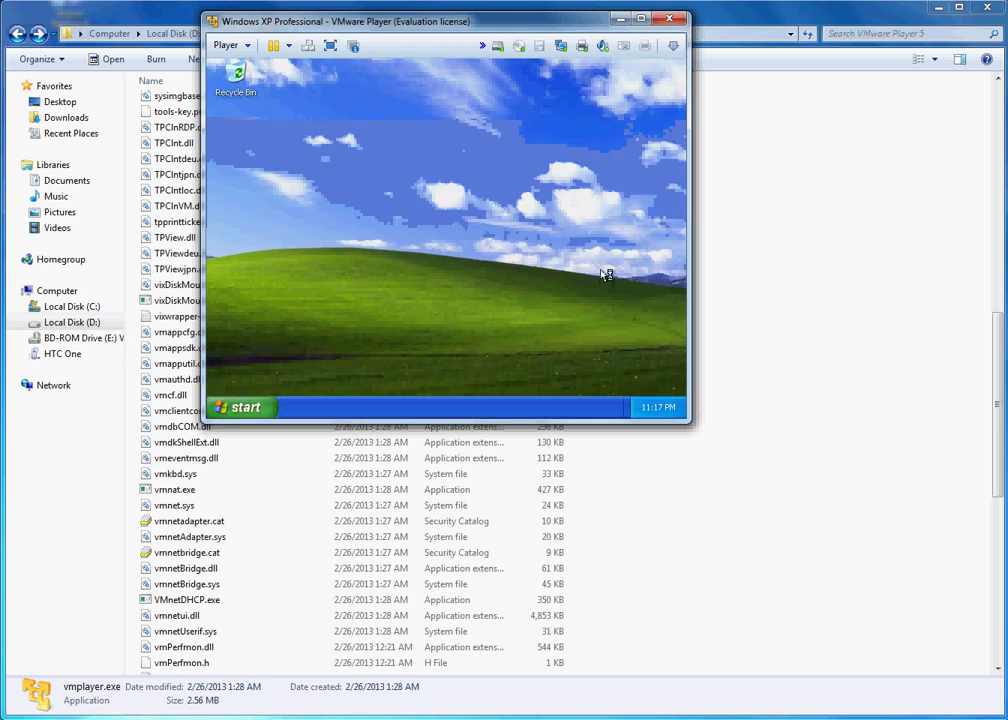
Set the Windows XP guest's screen resolution to 1366 by 768 pixels and keep the new display settings
{"action": "right_click", "coordinate": [404, 167]}
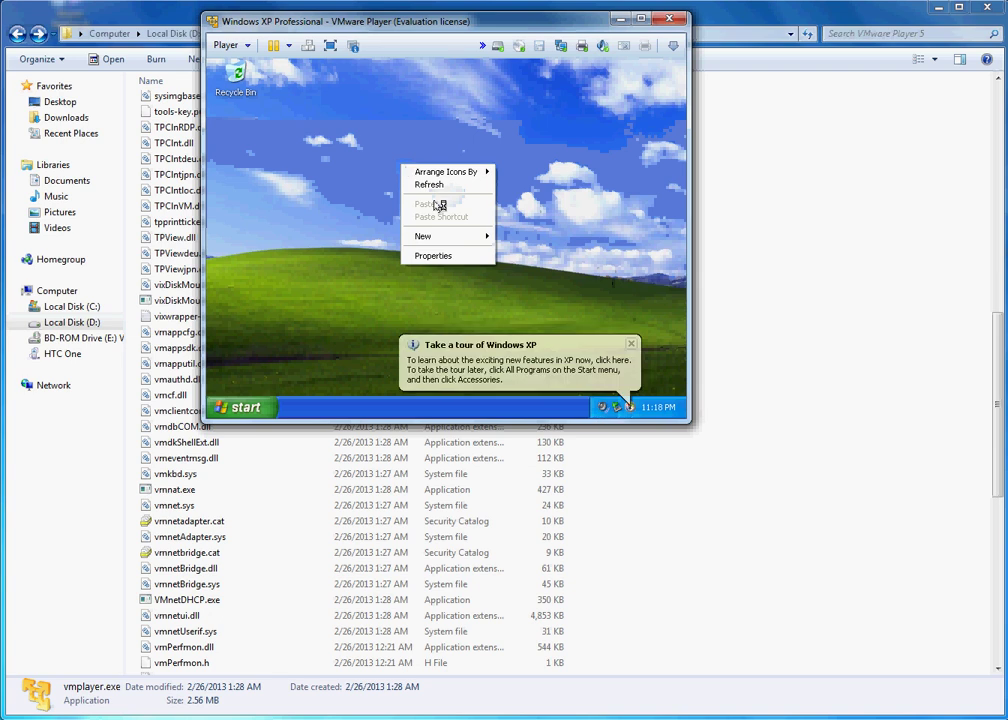
{"action": "left_click", "coordinate": [448, 256]}
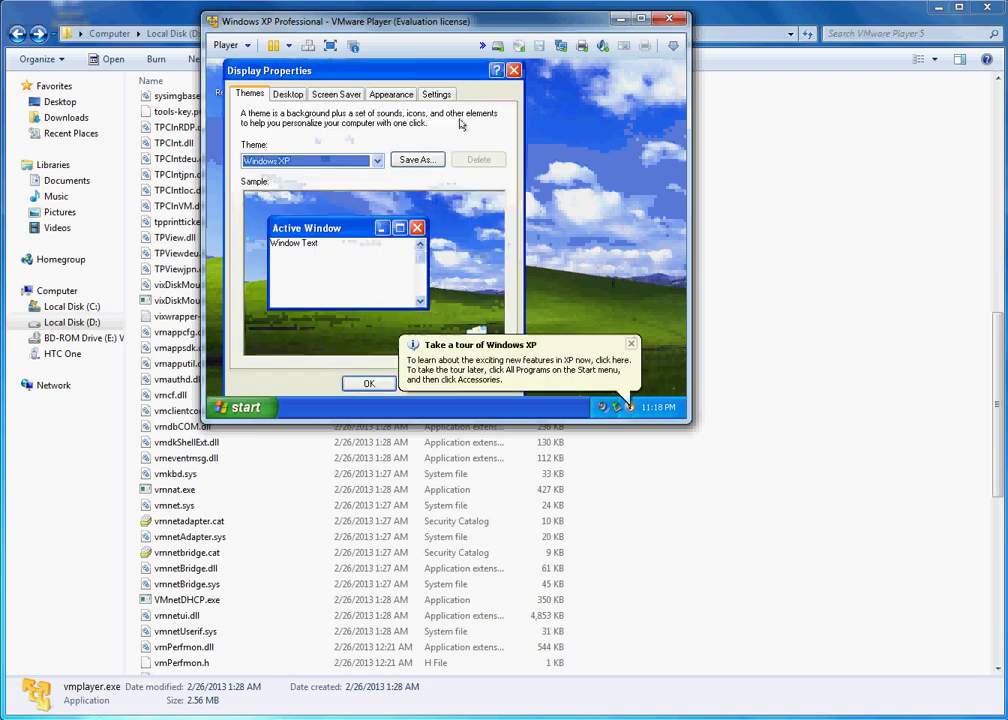
{"action": "left_click", "coordinate": [436, 93]}
{"action": "left_click_drag", "start_coordinate": [296, 279], "coordinate": [302, 279]}
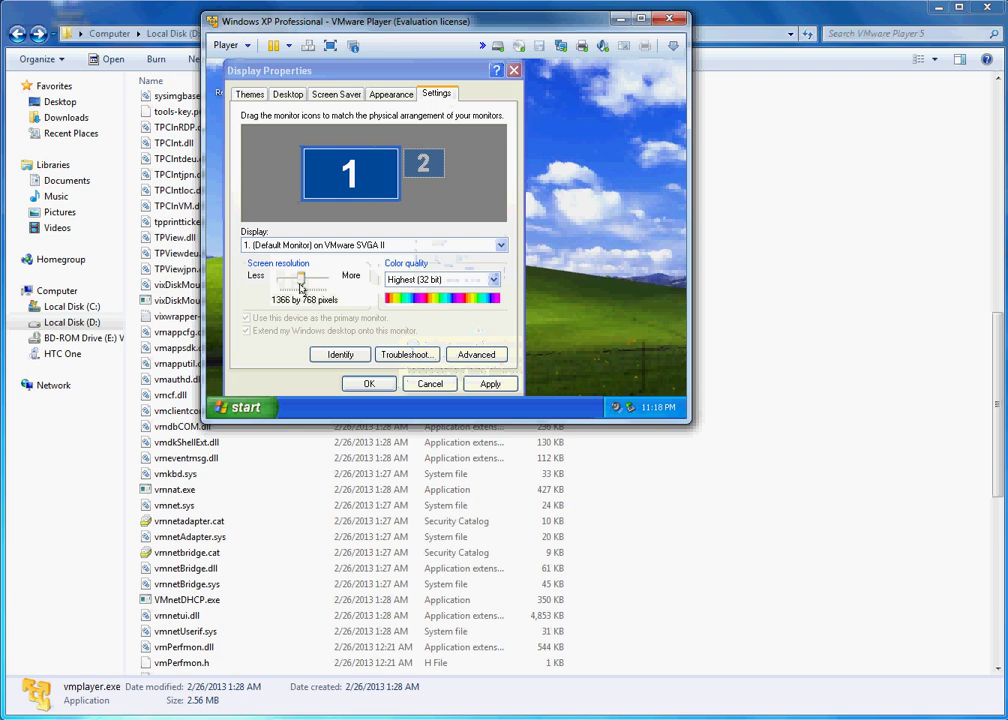
{"action": "left_click", "coordinate": [489, 384]}
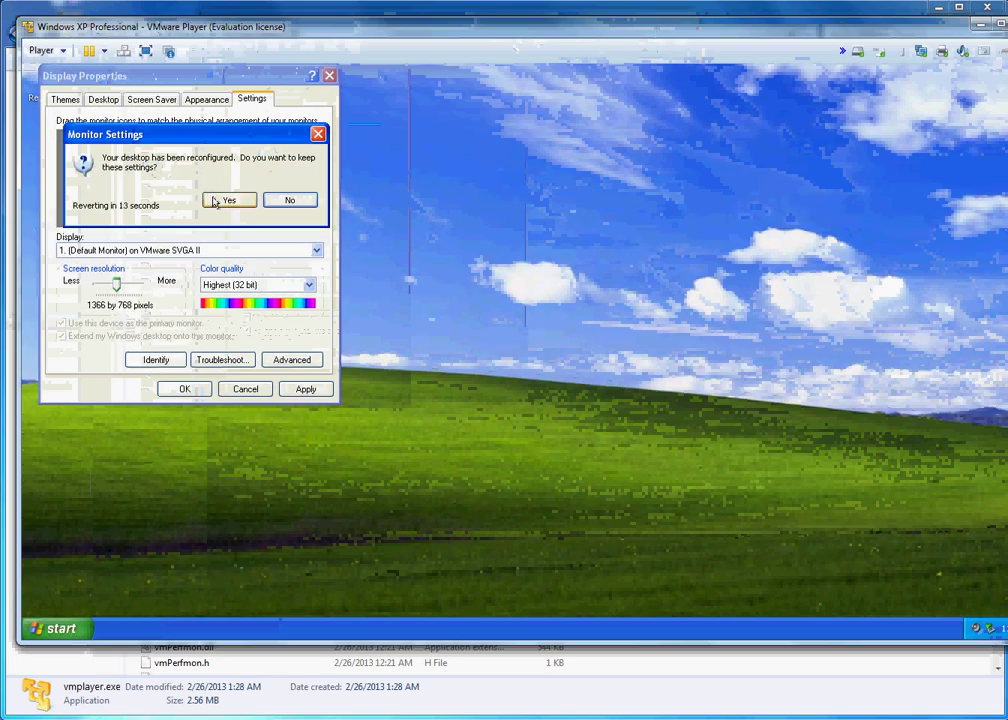
{"action": "left_click", "coordinate": [214, 202]}
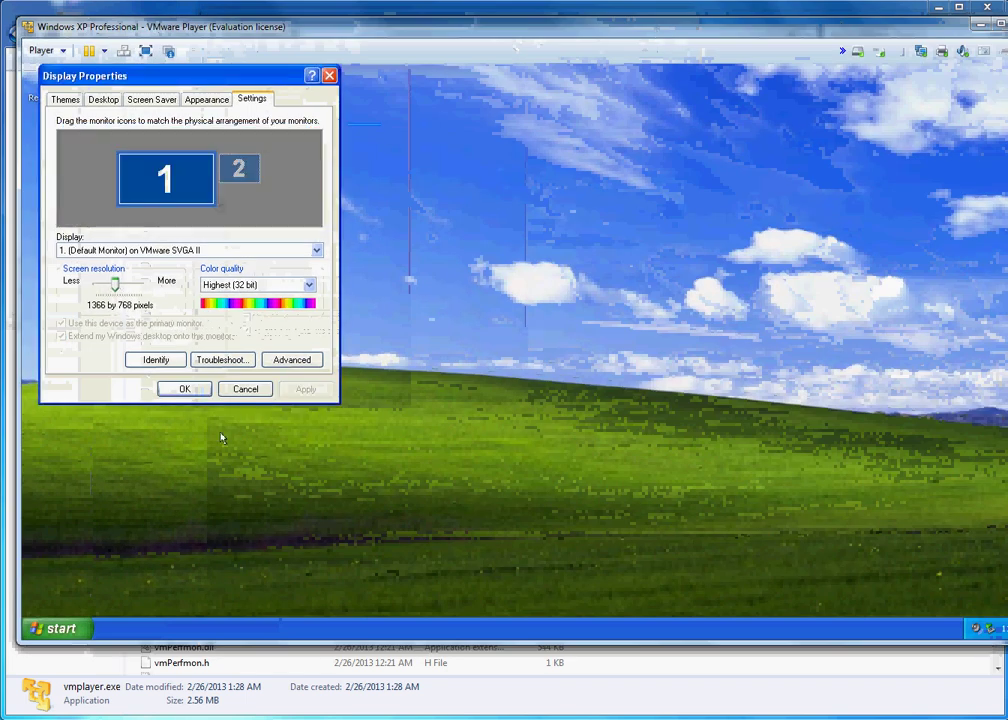
{"action": "left_click", "coordinate": [184, 389]}
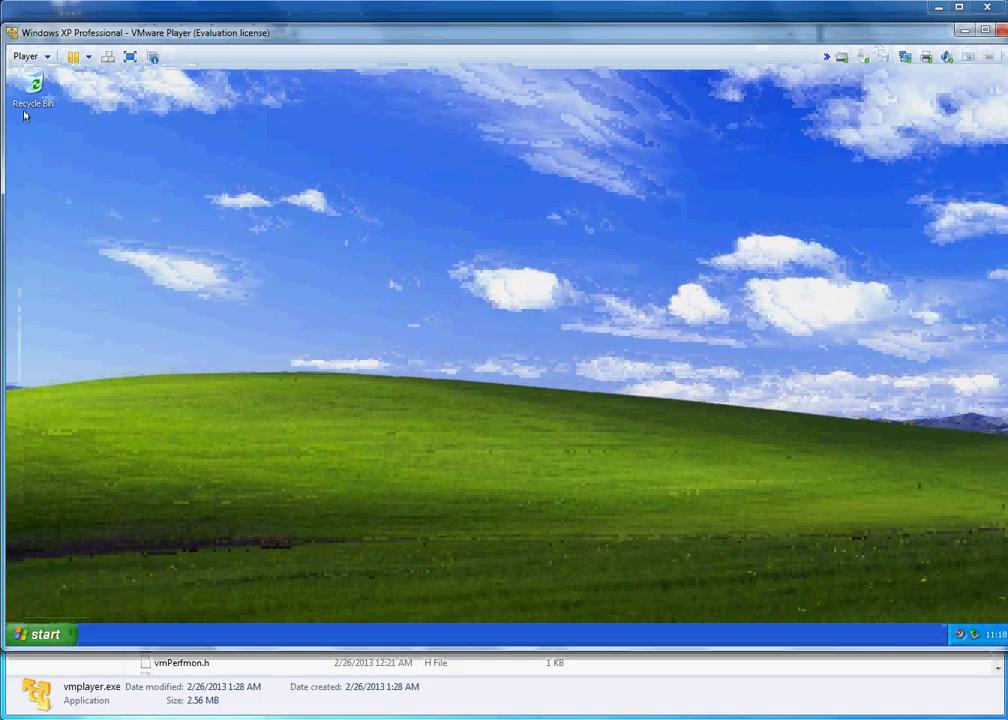
Review the virtual machine's memory, processor, hard disk, network adapter and printer settings
{"action": "left_click", "coordinate": [30, 56]}
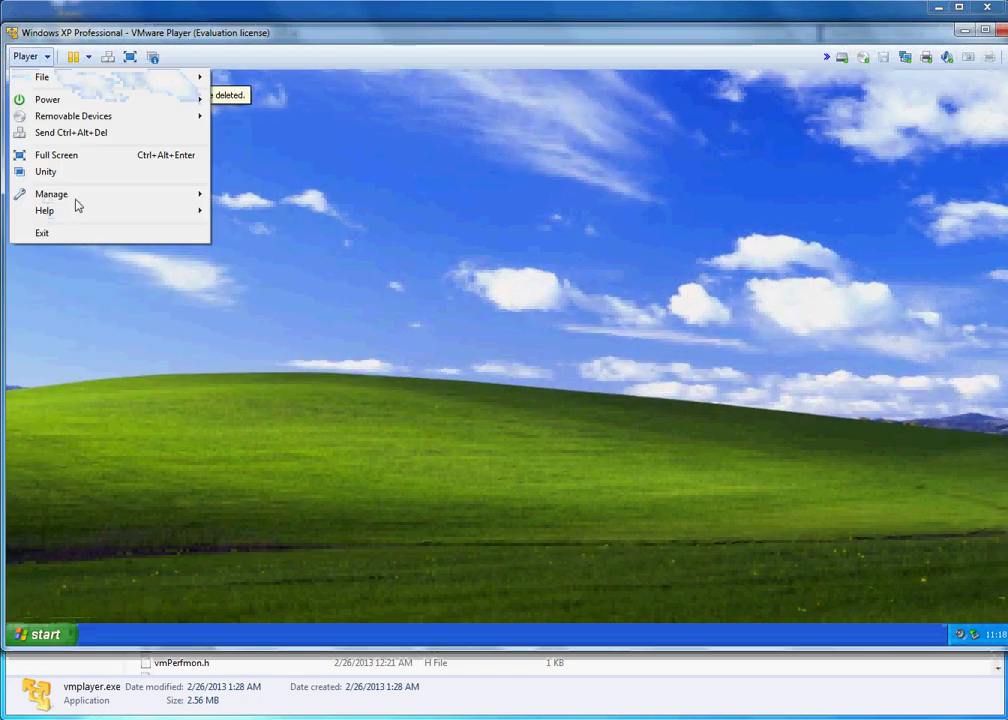
{"action": "mouse_move", "coordinate": [75, 197]}
{"action": "left_click", "coordinate": [260, 236]}
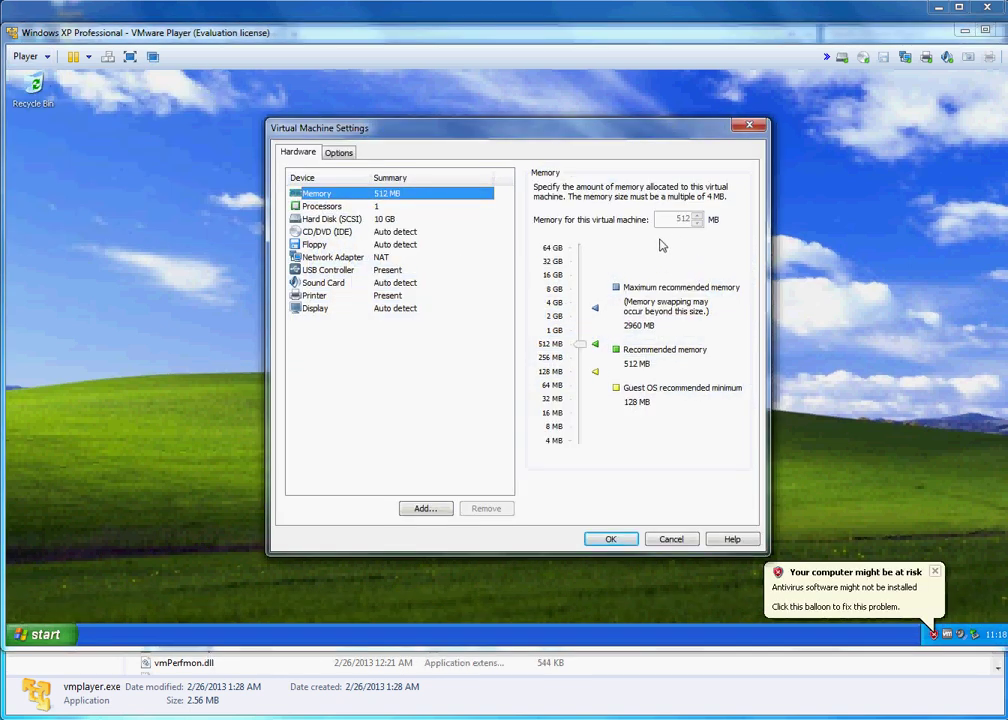
{"action": "left_click", "coordinate": [330, 206]}
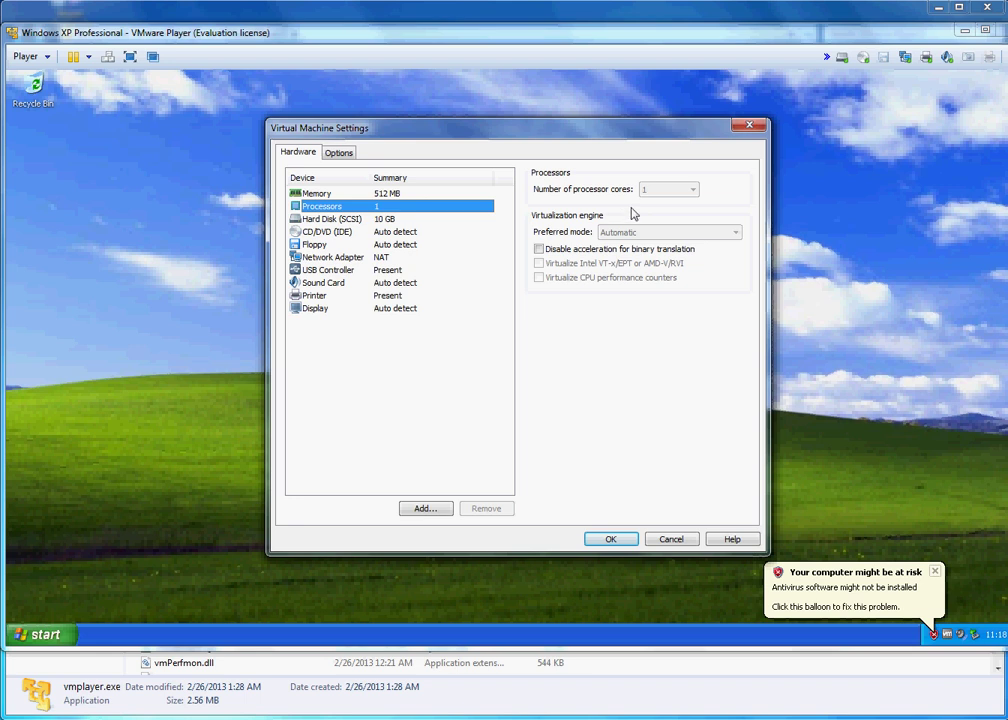
{"action": "left_click", "coordinate": [323, 219]}
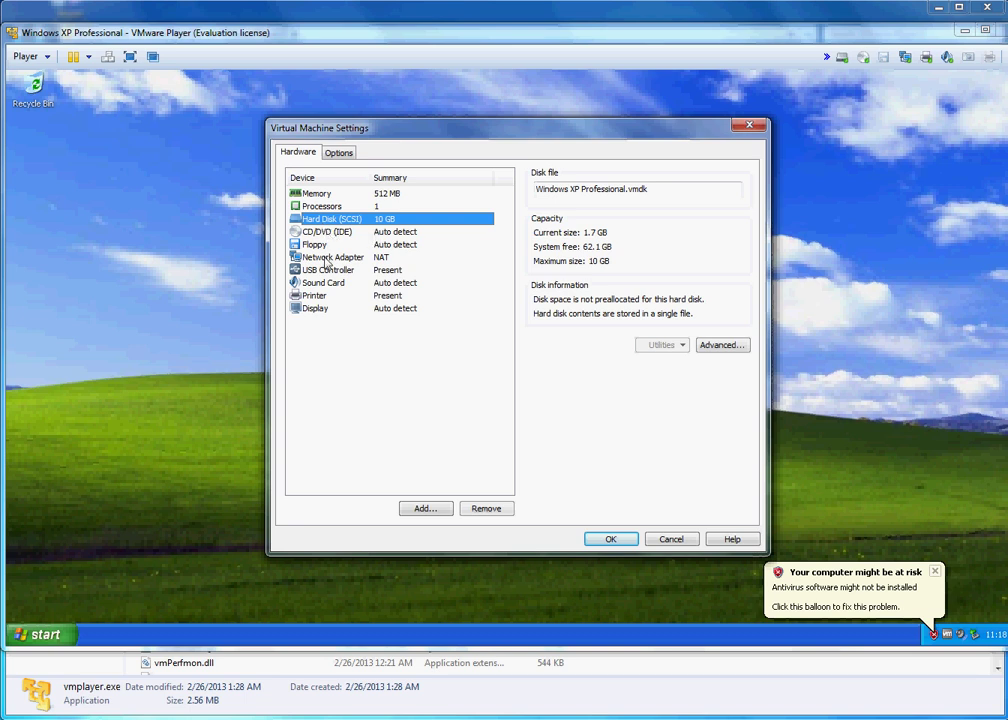
{"action": "left_click", "coordinate": [335, 257]}
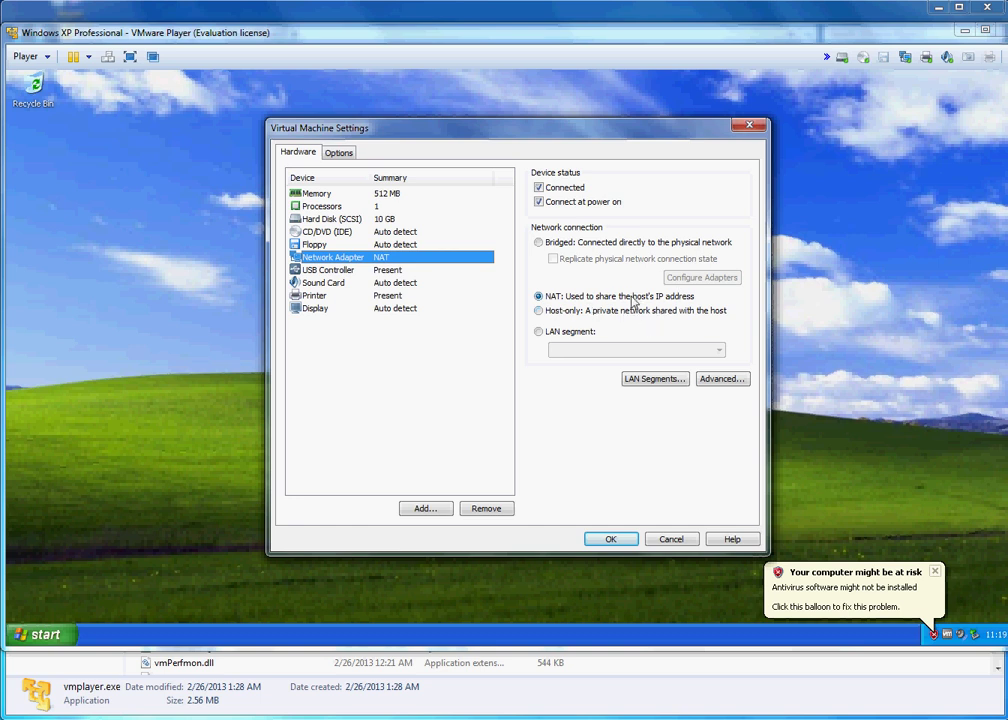
{"action": "left_click", "coordinate": [311, 298]}
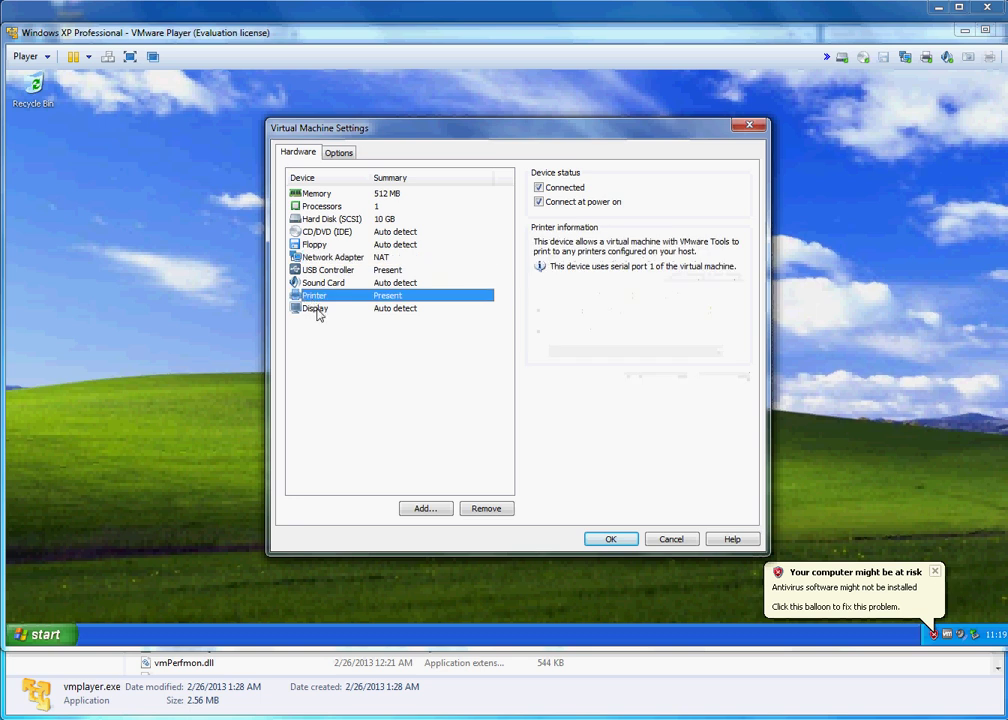
Try specifying a host sound card, look over the display and general options, and close the virtual machine settings without saving
{"action": "left_click", "coordinate": [327, 285]}
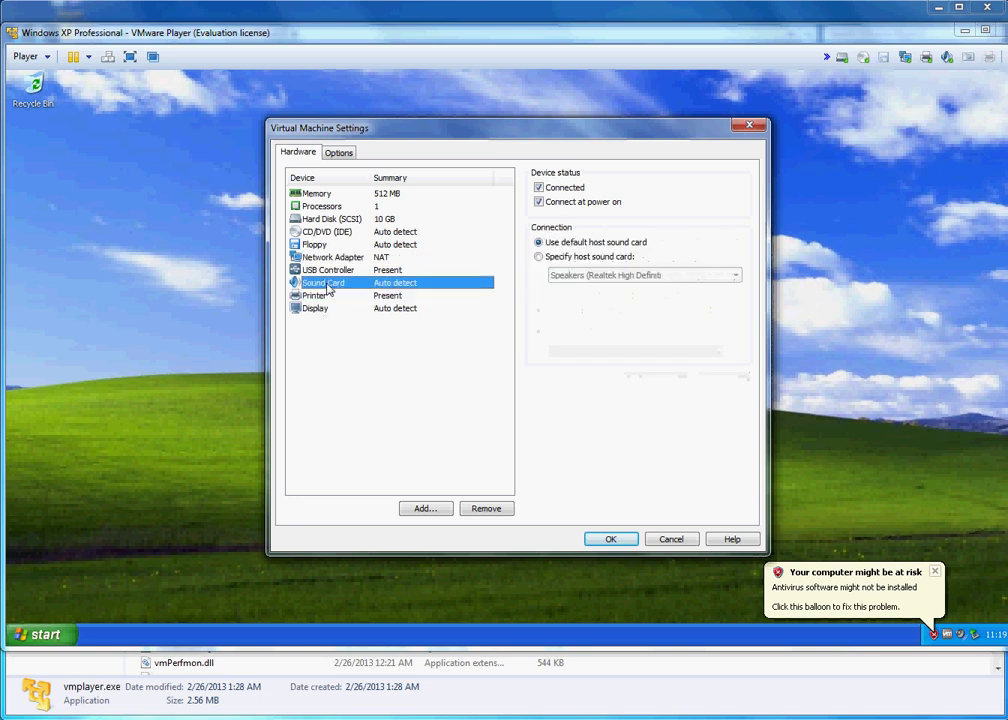
{"action": "left_click", "coordinate": [538, 258]}
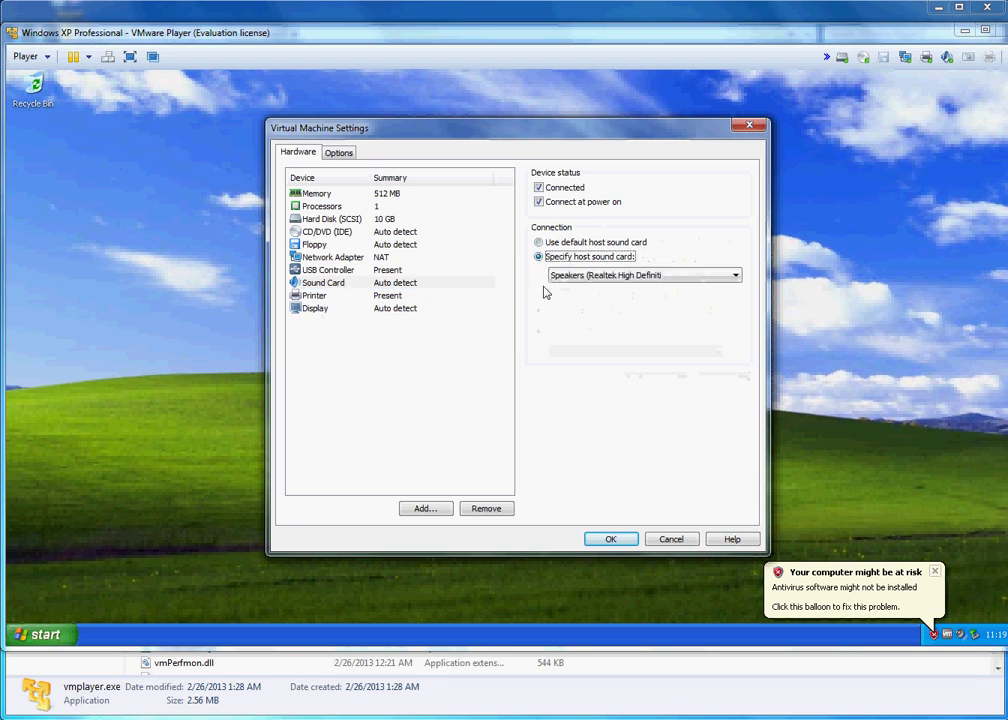
{"action": "left_click", "coordinate": [313, 309]}
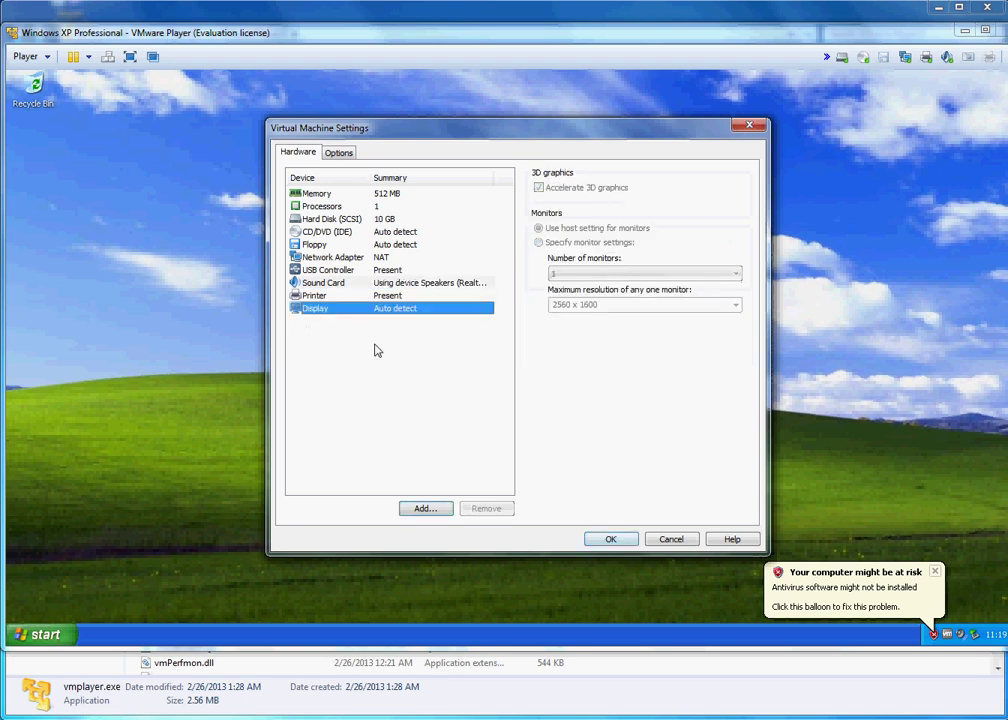
{"action": "left_click", "coordinate": [341, 153]}
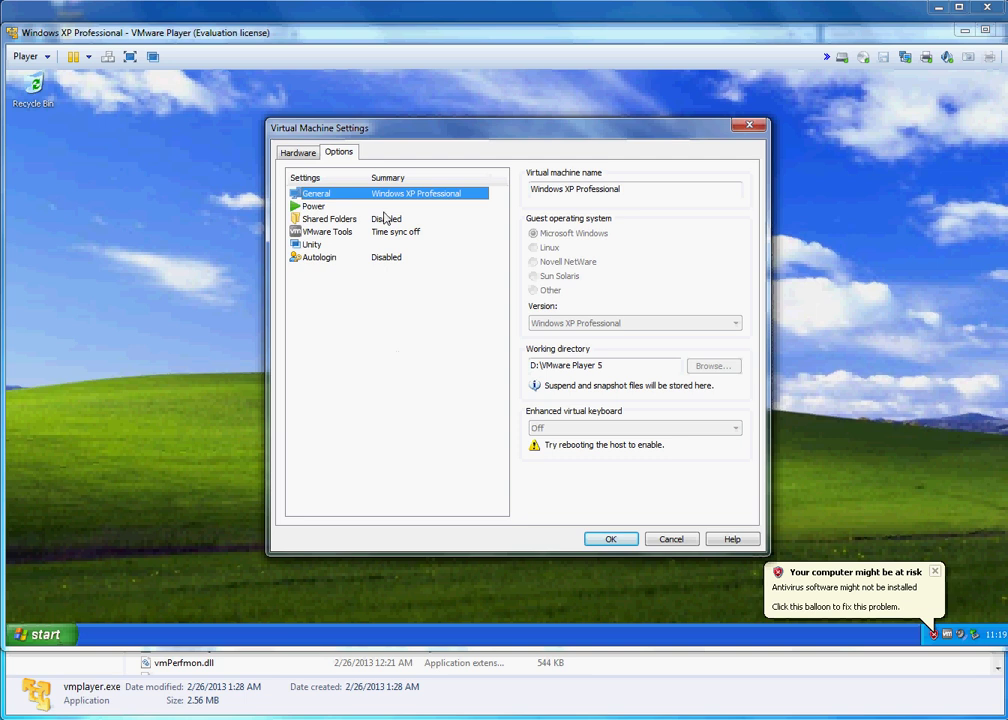
{"action": "left_click", "coordinate": [298, 152]}
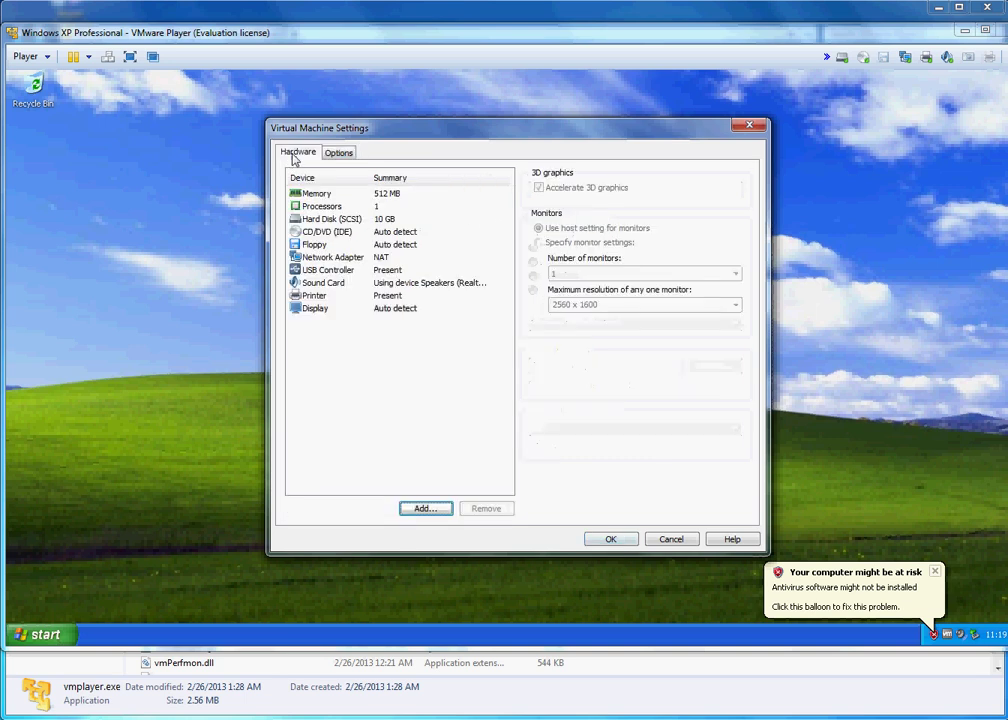
{"action": "left_click", "coordinate": [749, 125]}
Switch the virtual machine to Unity mode and browse the guest's Programs and Accessories entries from the host desktop
{"action": "left_click", "coordinate": [152, 56]}
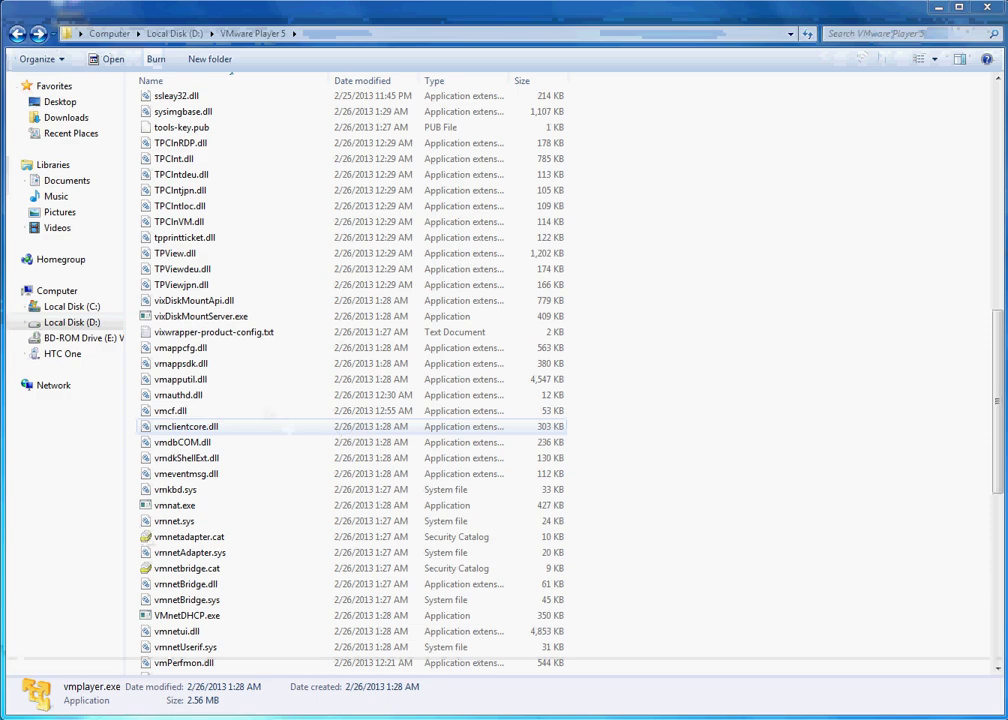
{"action": "left_click", "coordinate": [75, 718]}
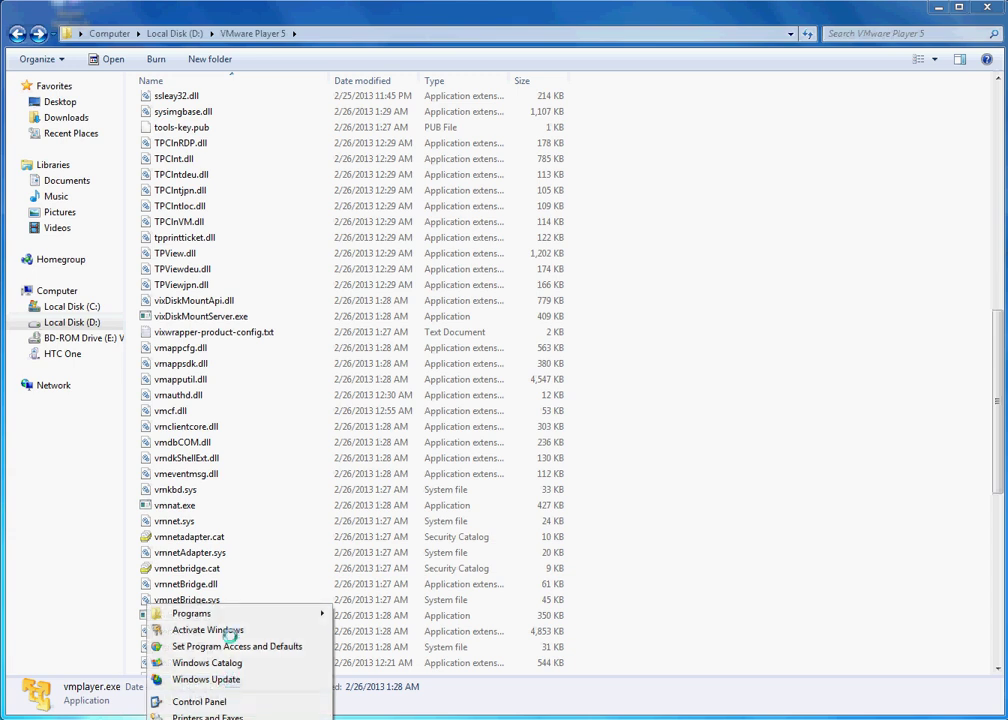
{"action": "mouse_move", "coordinate": [231, 612]}
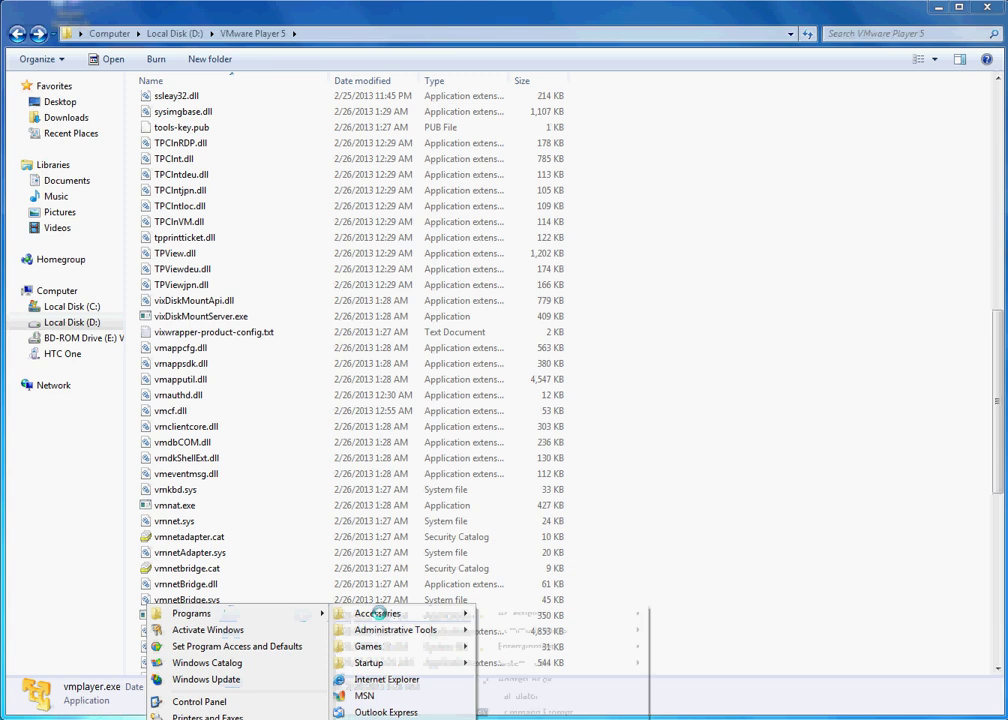
{"action": "mouse_move", "coordinate": [380, 613]}
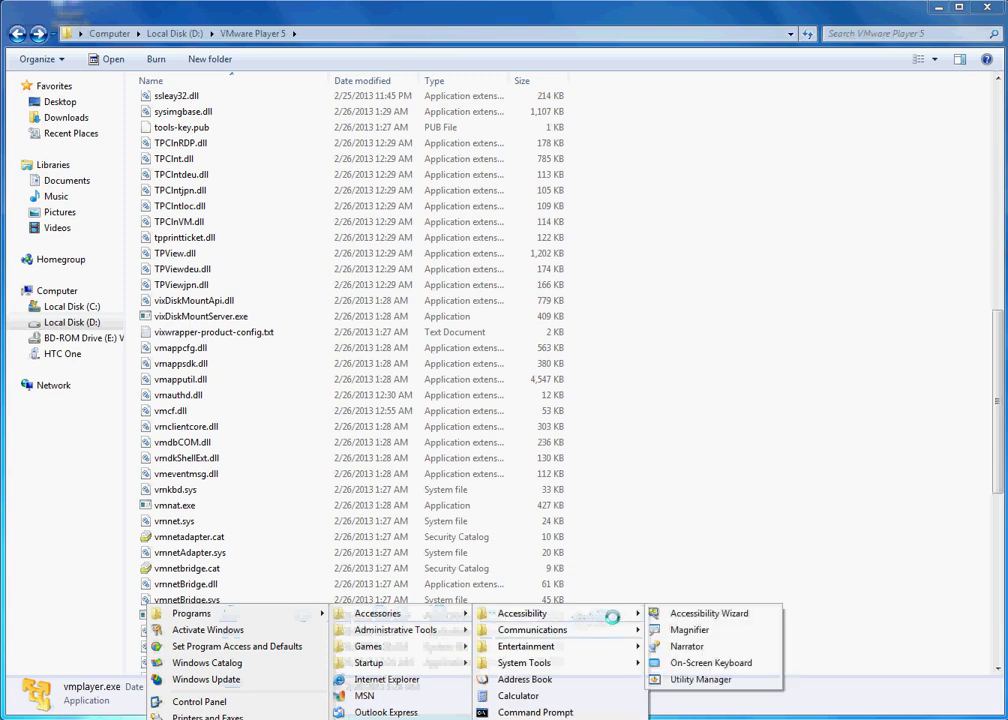
{"action": "mouse_move", "coordinate": [627, 627]}
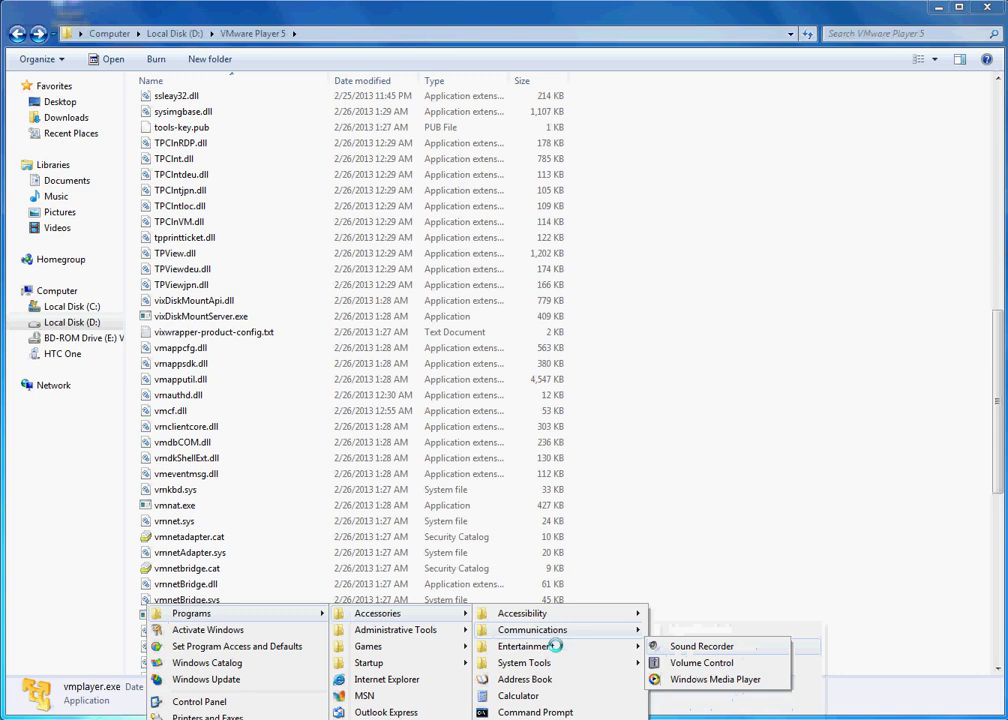
{"action": "mouse_move", "coordinate": [368, 646]}
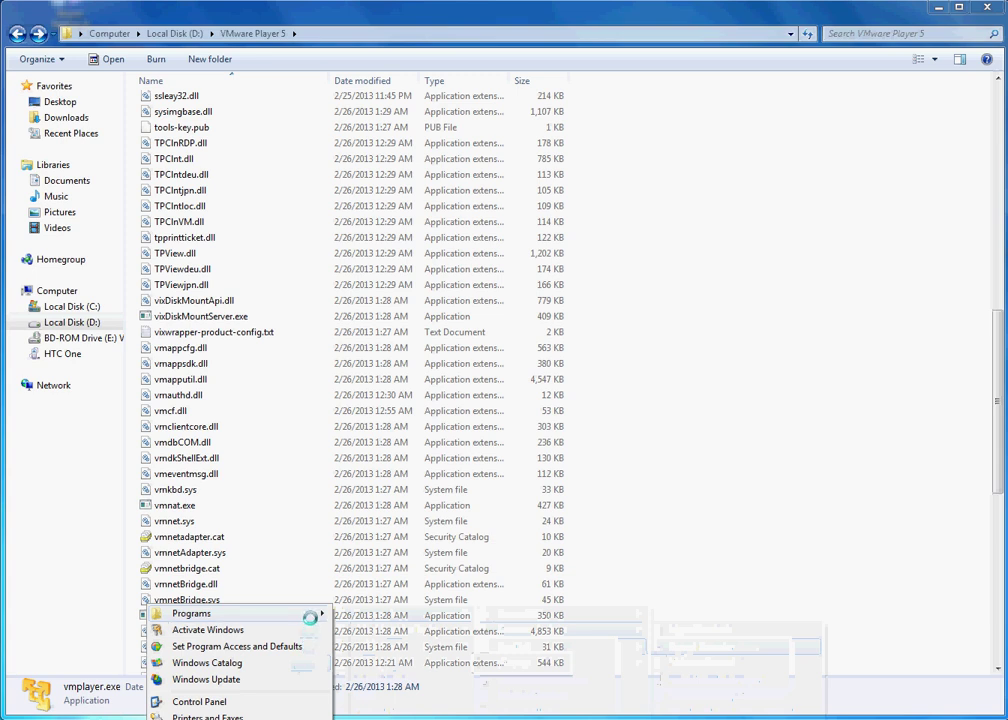
{"action": "mouse_move", "coordinate": [310, 615]}
{"action": "mouse_move", "coordinate": [440, 616]}
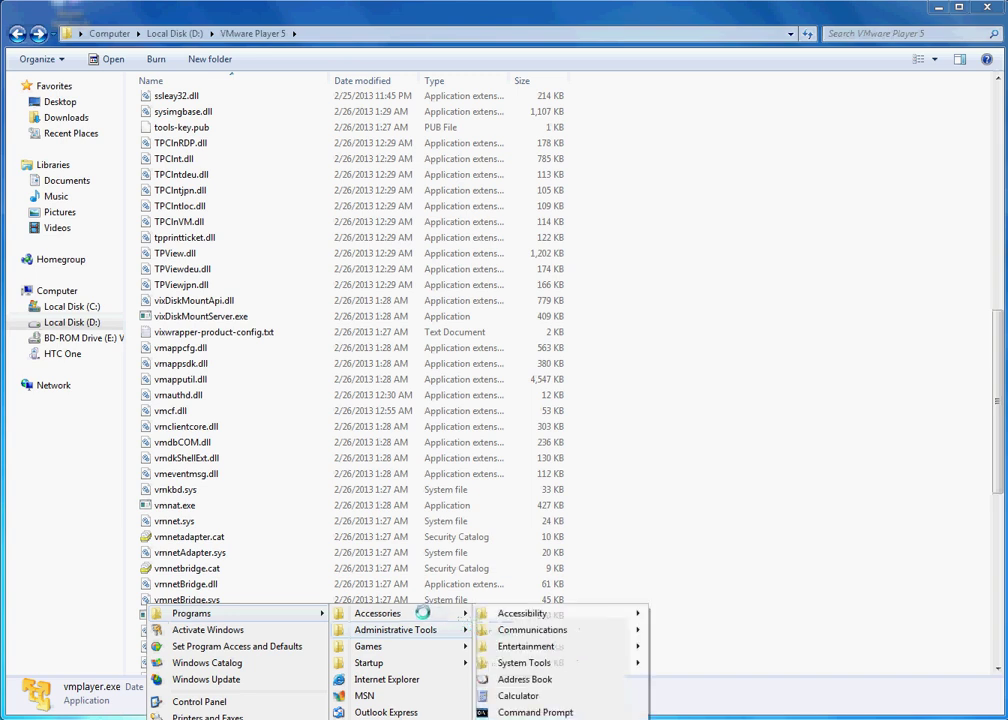
{"action": "mouse_move", "coordinate": [512, 612]}
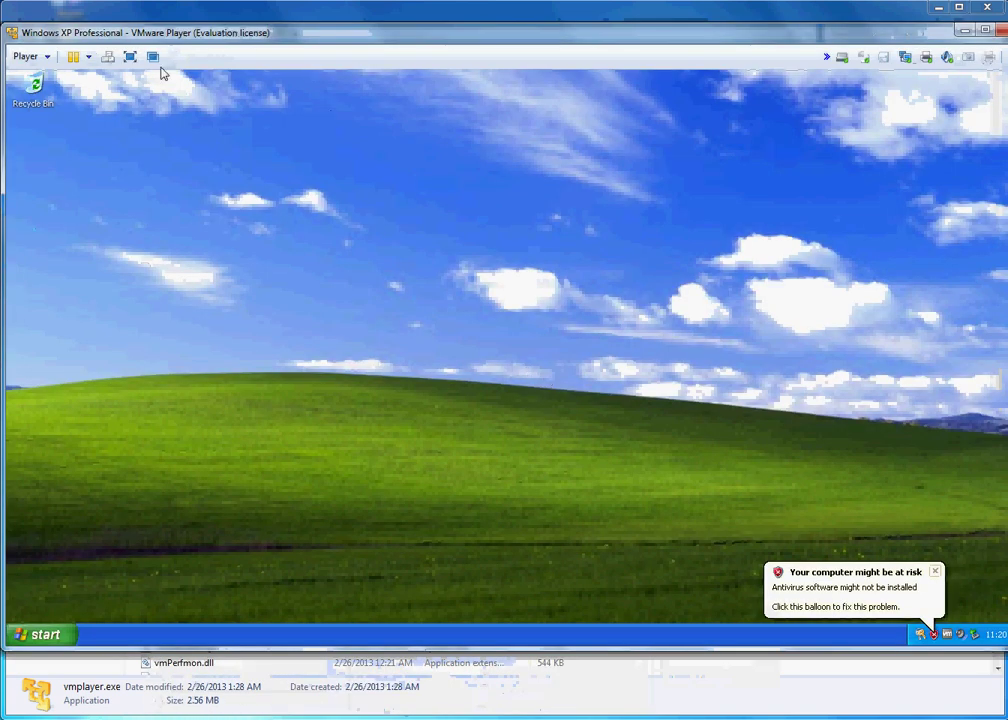
Enable shared folders for the virtual machine until next power off or suspend, mapped as a network drive in Windows guests
{"action": "left_click", "coordinate": [24, 56]}
{"action": "mouse_move", "coordinate": [62, 196]}
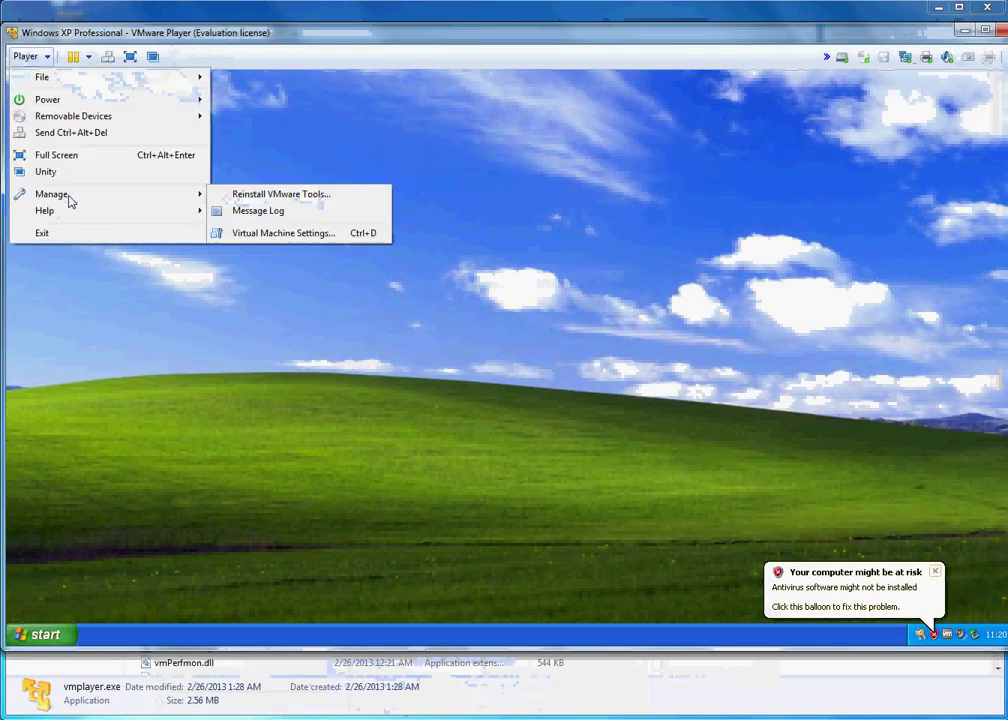
{"action": "left_click", "coordinate": [299, 232]}
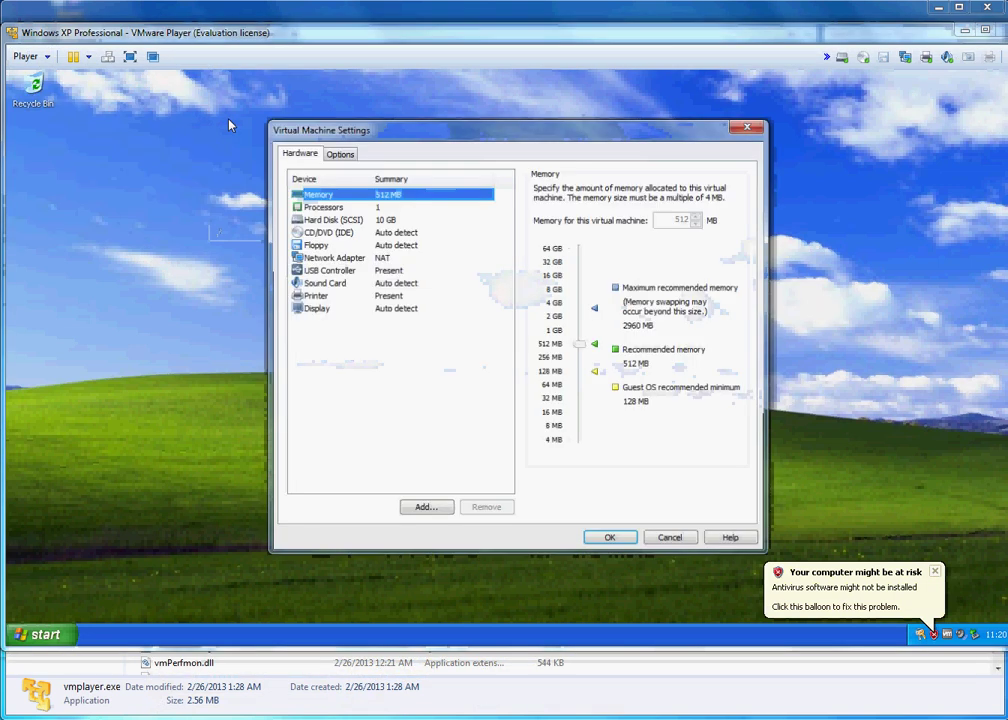
{"action": "left_click", "coordinate": [338, 152]}
{"action": "left_click", "coordinate": [330, 219]}
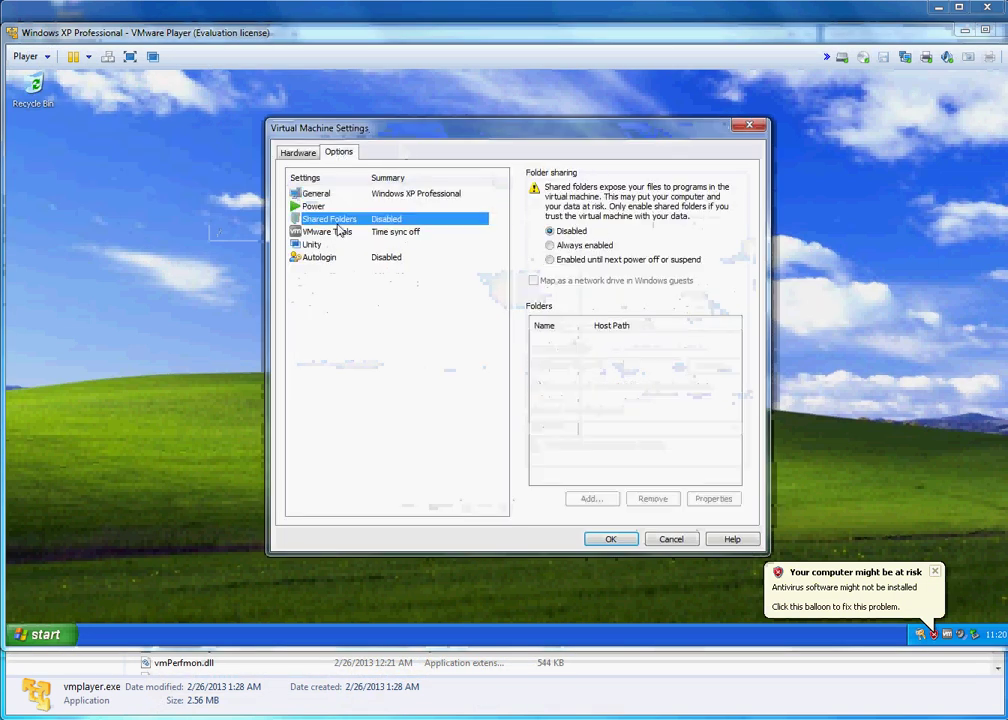
{"action": "left_click", "coordinate": [549, 261]}
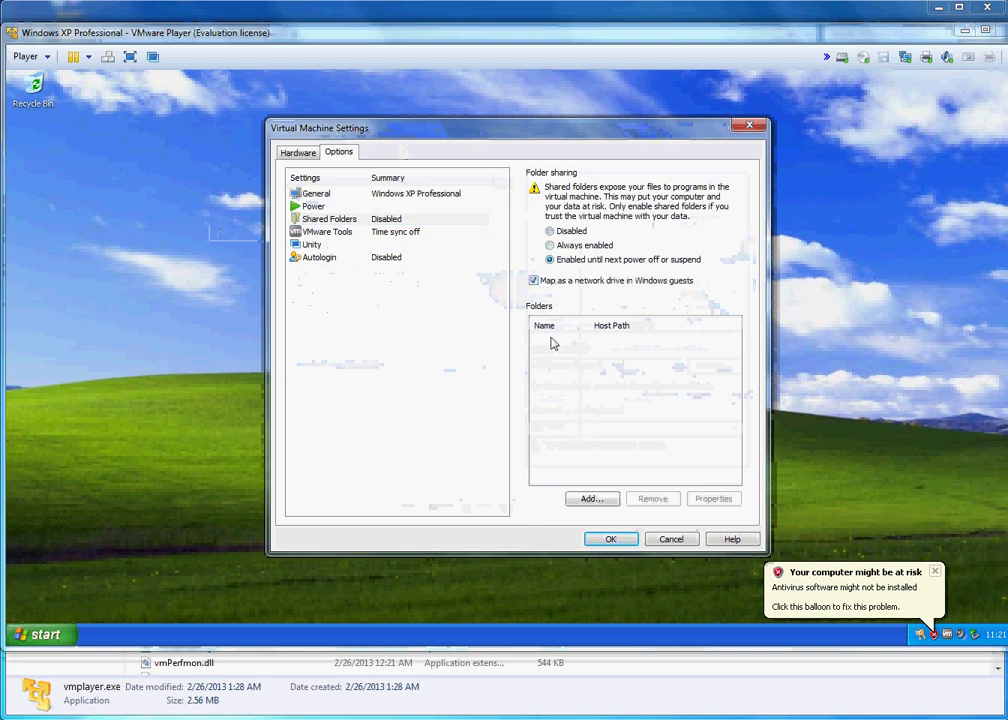
Add the host folder D:\CMPT 235 as an enabled, read-only shared folder named CMPT 235 and save the virtual machine settings
{"action": "left_click", "coordinate": [590, 498]}
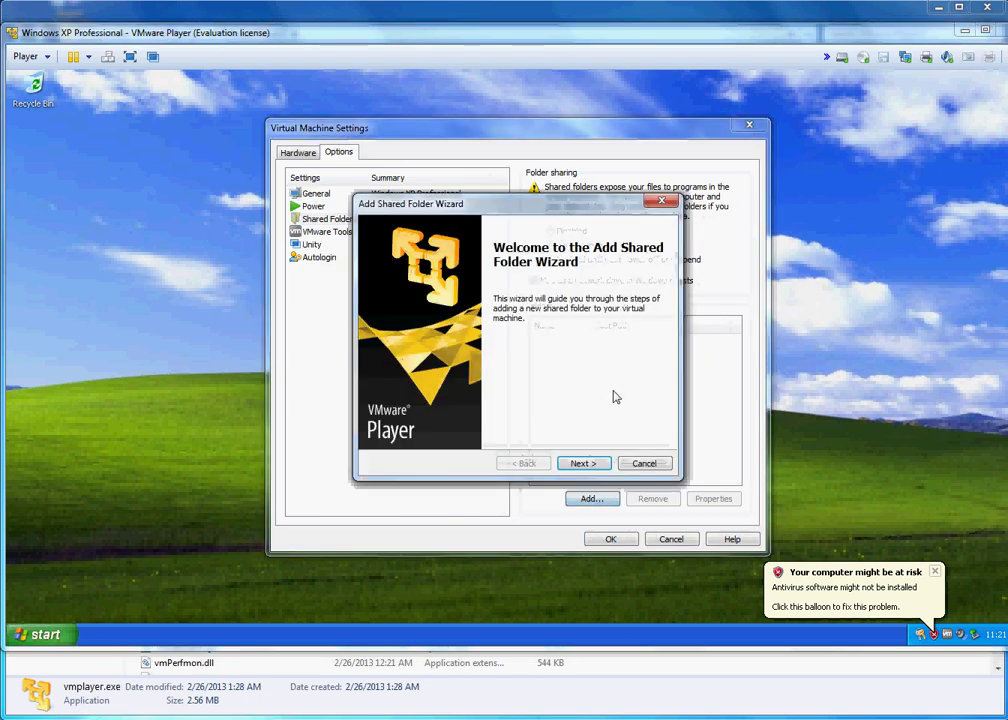
{"action": "left_click", "coordinate": [583, 463]}
{"action": "left_click", "coordinate": [622, 287]}
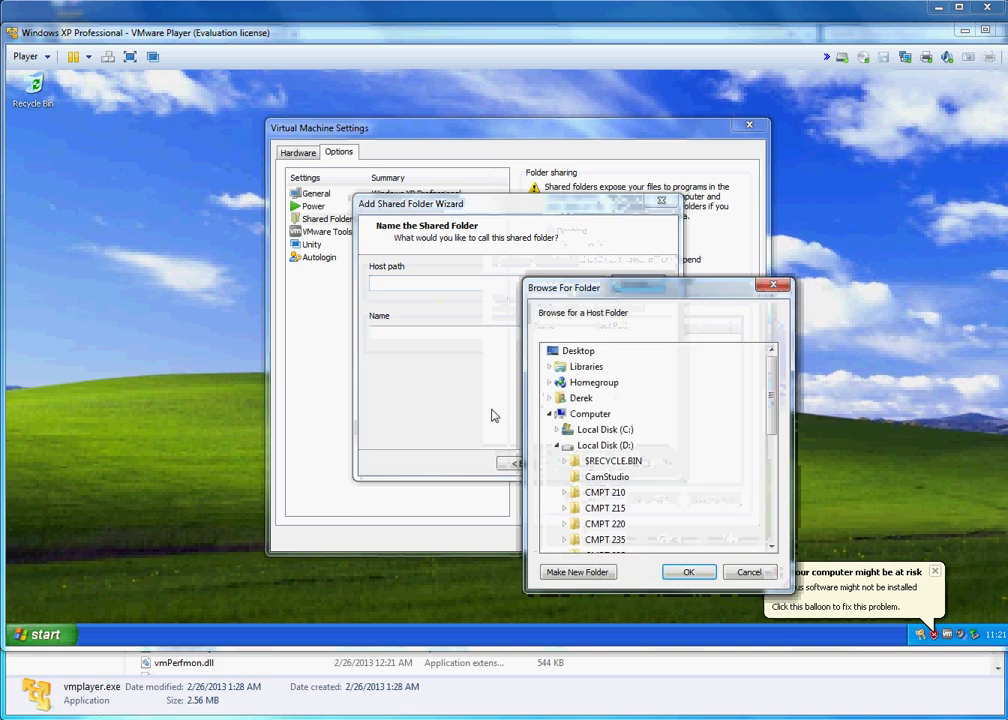
{"action": "left_click", "coordinate": [688, 572]}
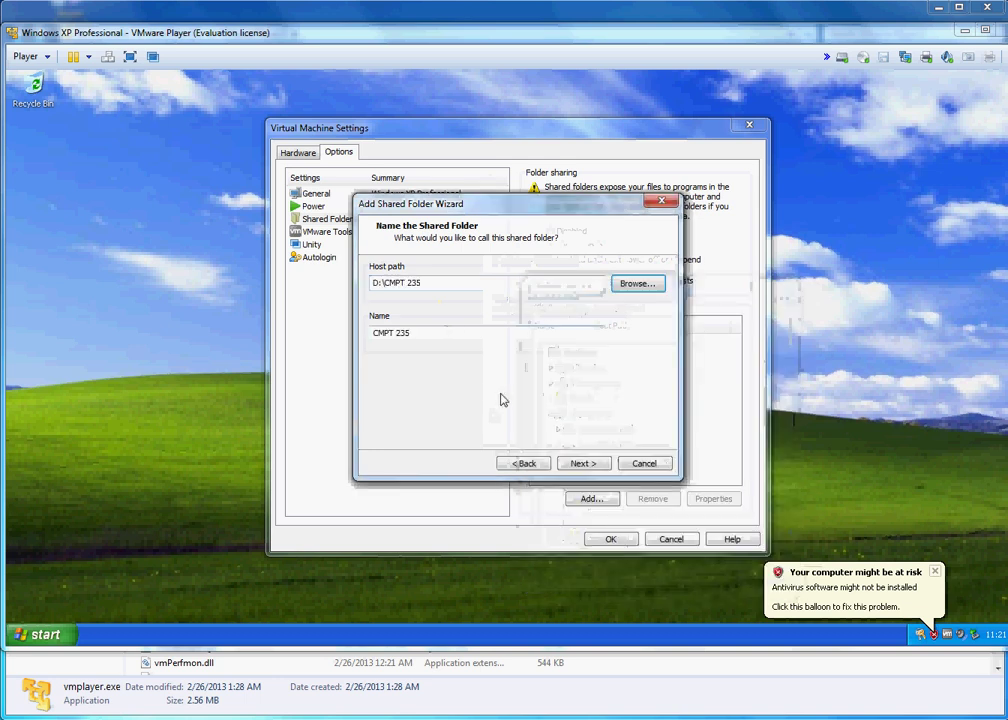
{"action": "left_click", "coordinate": [581, 463]}
{"action": "left_click", "coordinate": [374, 303]}
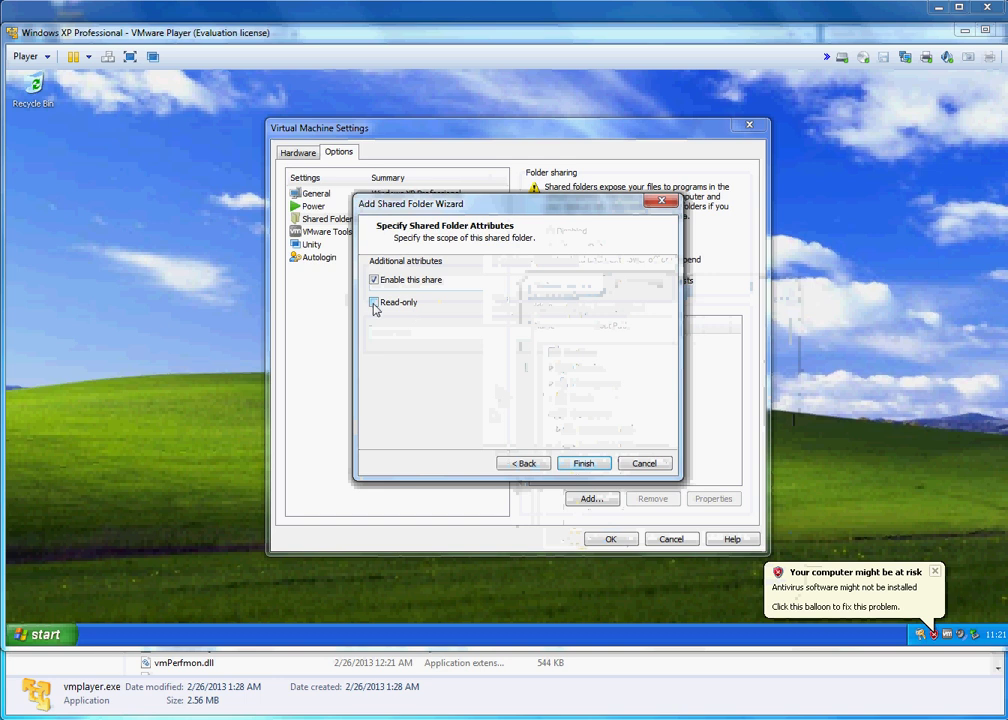
{"action": "left_click", "coordinate": [583, 463]}
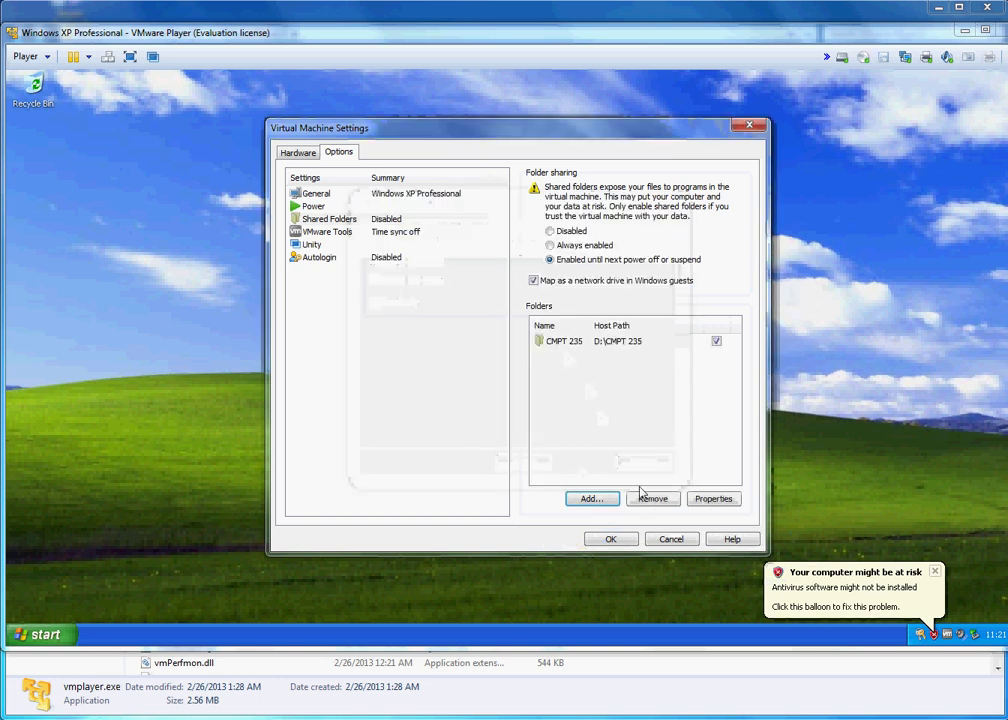
{"action": "left_click", "coordinate": [612, 540]}
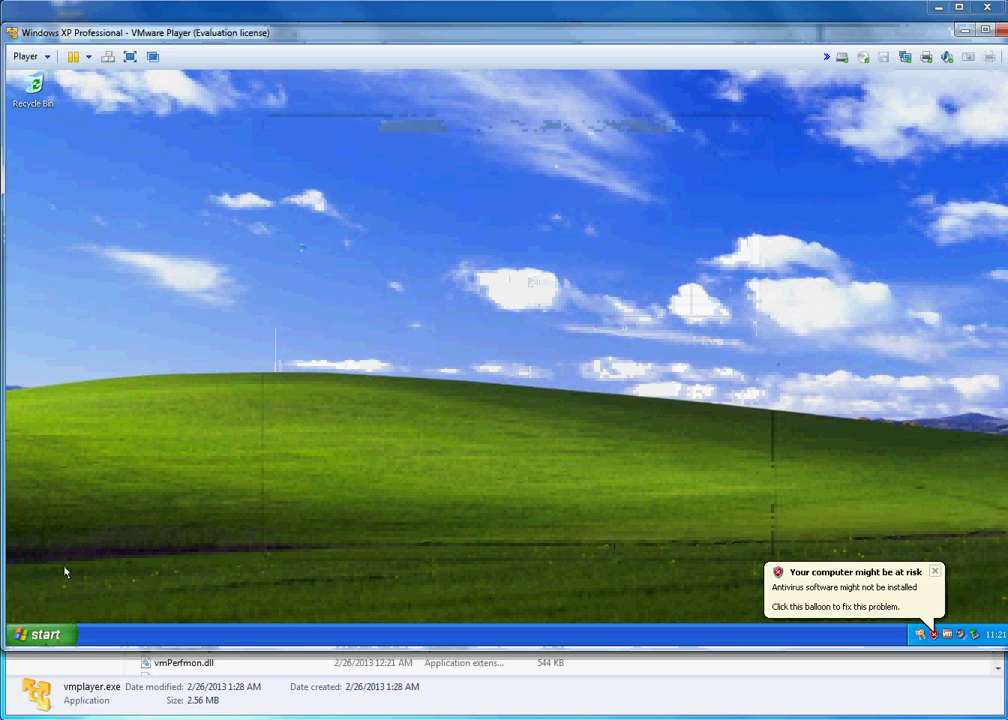
Try to open My Computer in the Windows XP guest and force the unresponsive window to end
{"action": "left_click", "coordinate": [42, 636]}
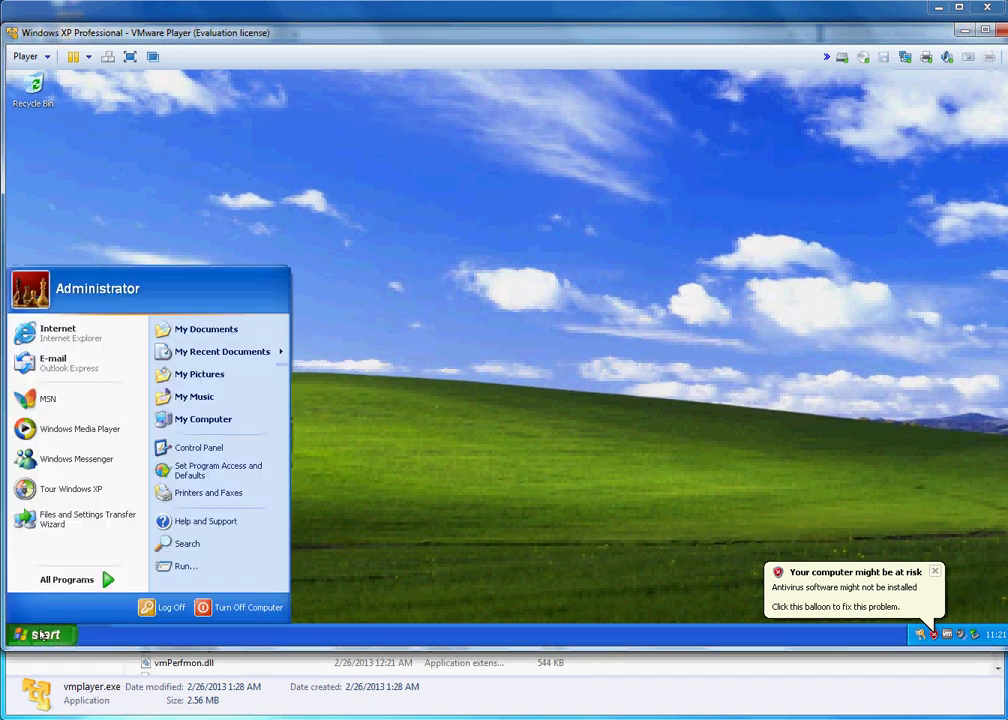
{"action": "left_click", "coordinate": [255, 418]}
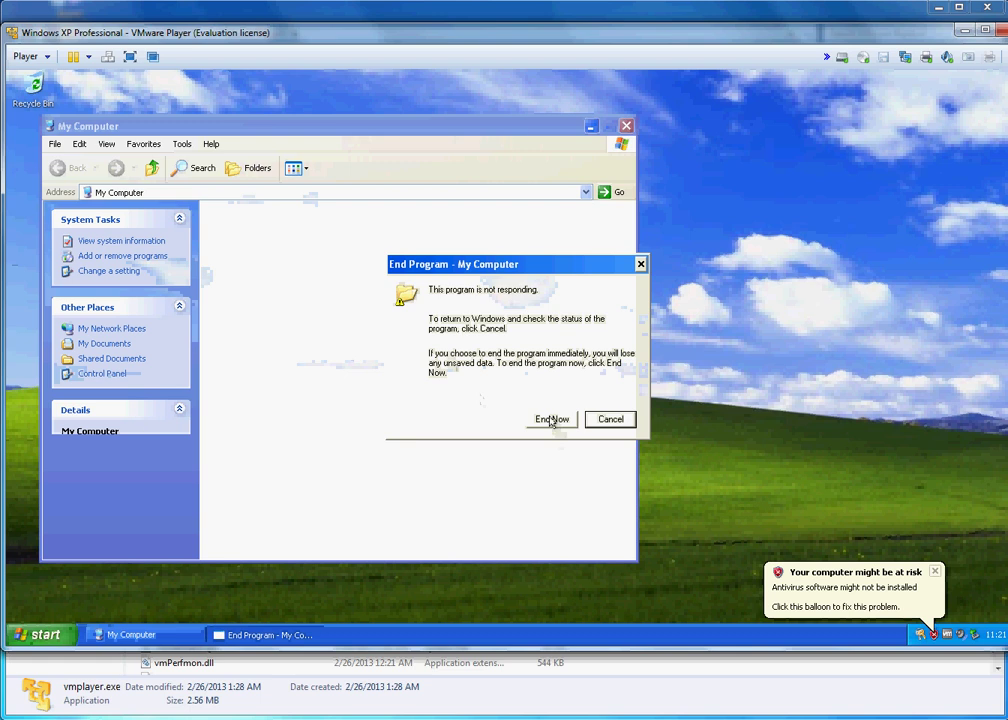
{"action": "left_click", "coordinate": [551, 420]}
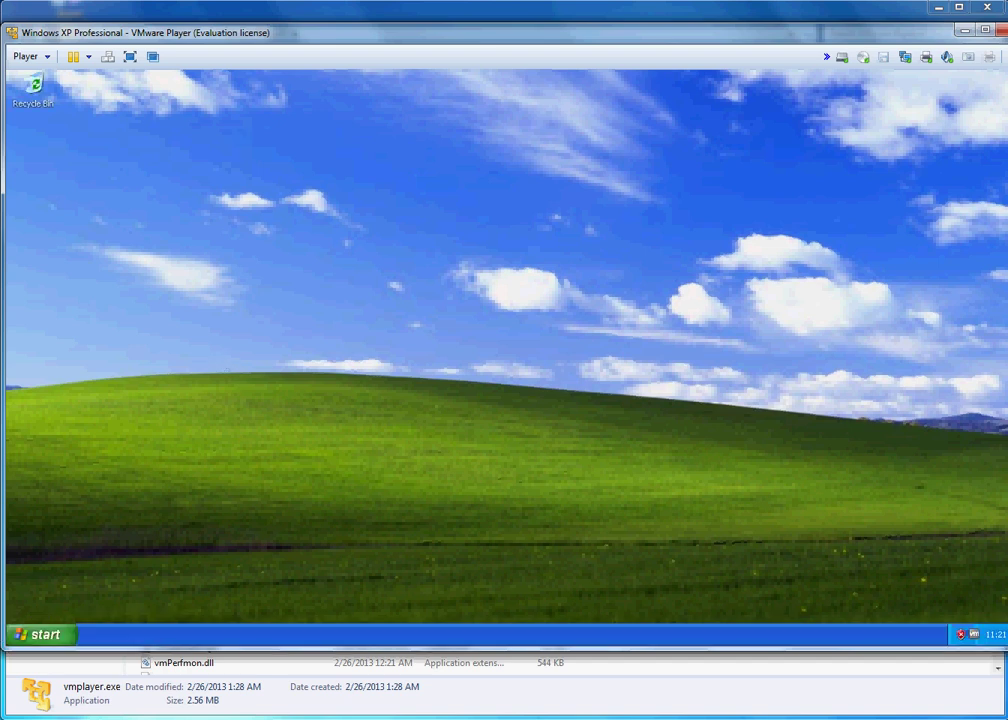
View the contents of CMPT 235 on the guest's Shared Folders network drive (Z:) and close the window
{"action": "left_click", "coordinate": [44, 636]}
{"action": "left_click", "coordinate": [205, 420]}
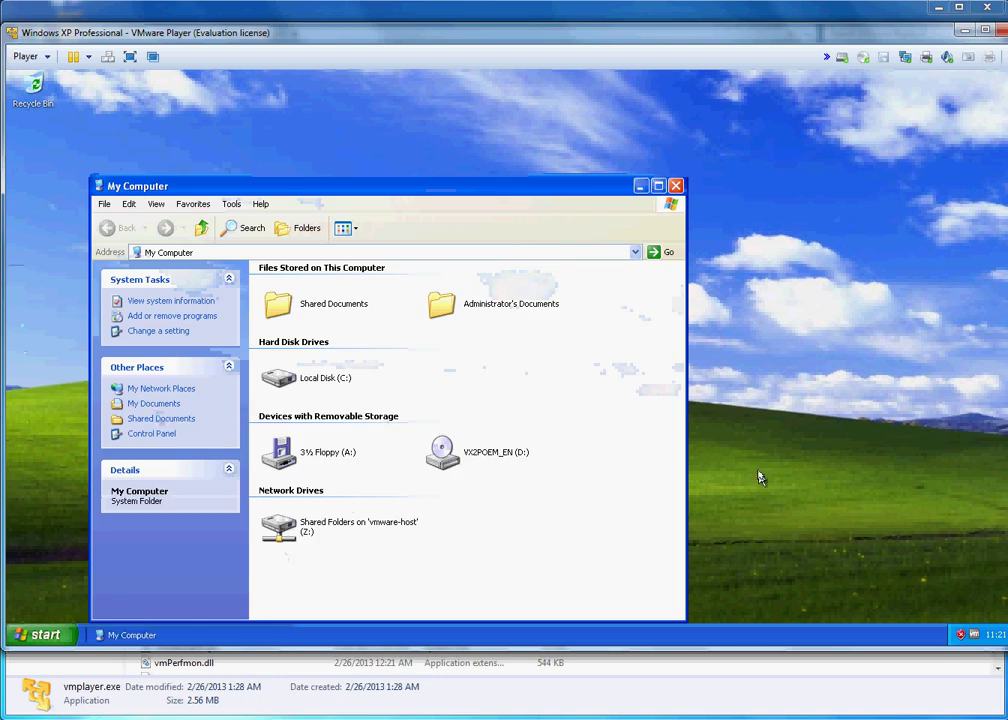
{"action": "double_click", "coordinate": [281, 528]}
{"action": "double_click", "coordinate": [268, 286]}
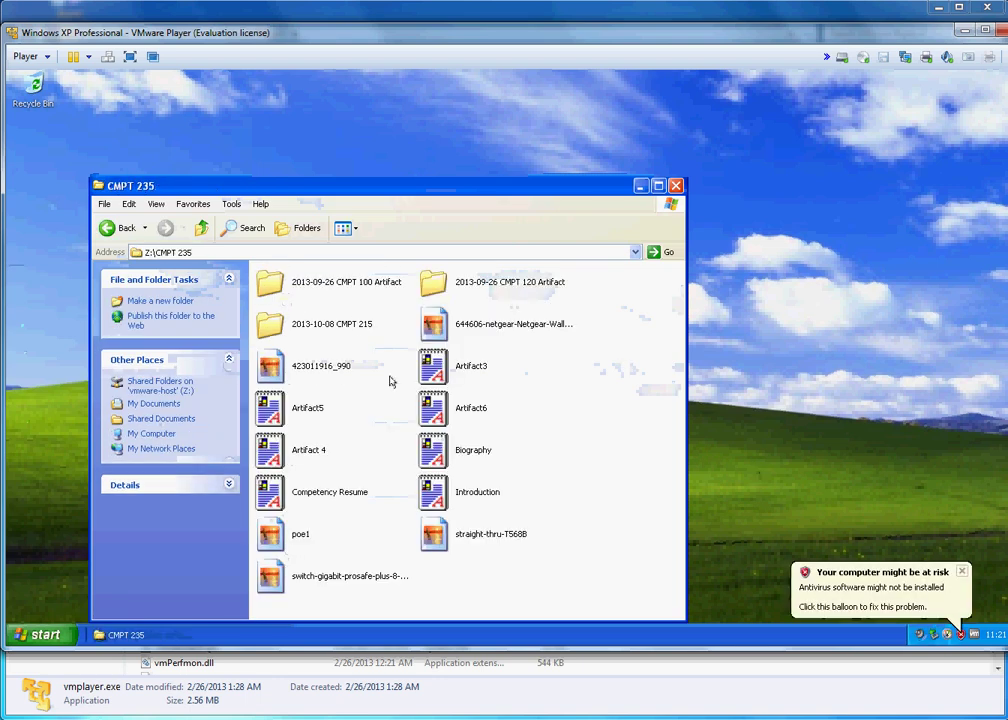
{"action": "left_click", "coordinate": [675, 186]}
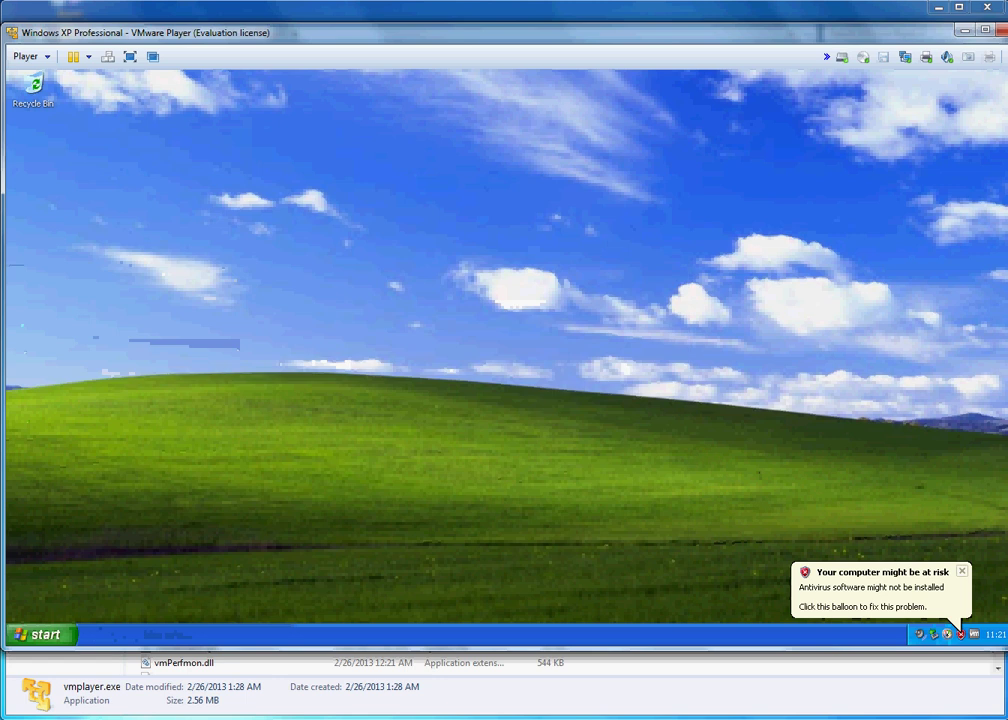
Narrow the VMware Player window and arrange it beside the Oracle VM VirtualBox Manager window
{"action": "left_click_drag", "start_coordinate": [1004, 308], "coordinate": [452, 304]}
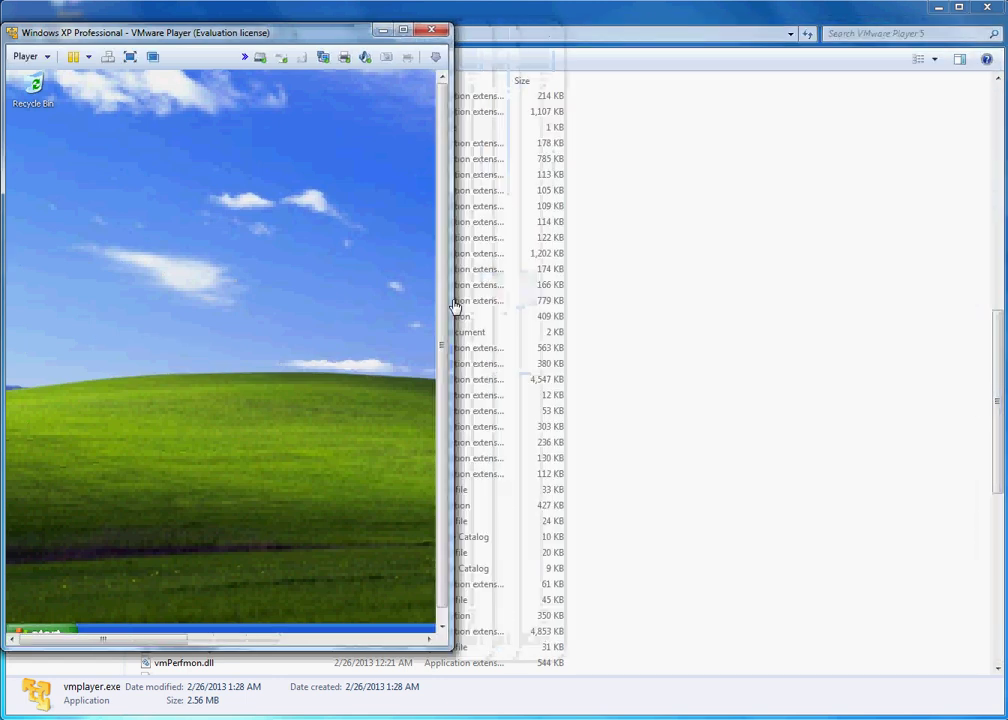
{"action": "left_click_drag", "start_coordinate": [306, 40], "coordinate": [844, 43]}
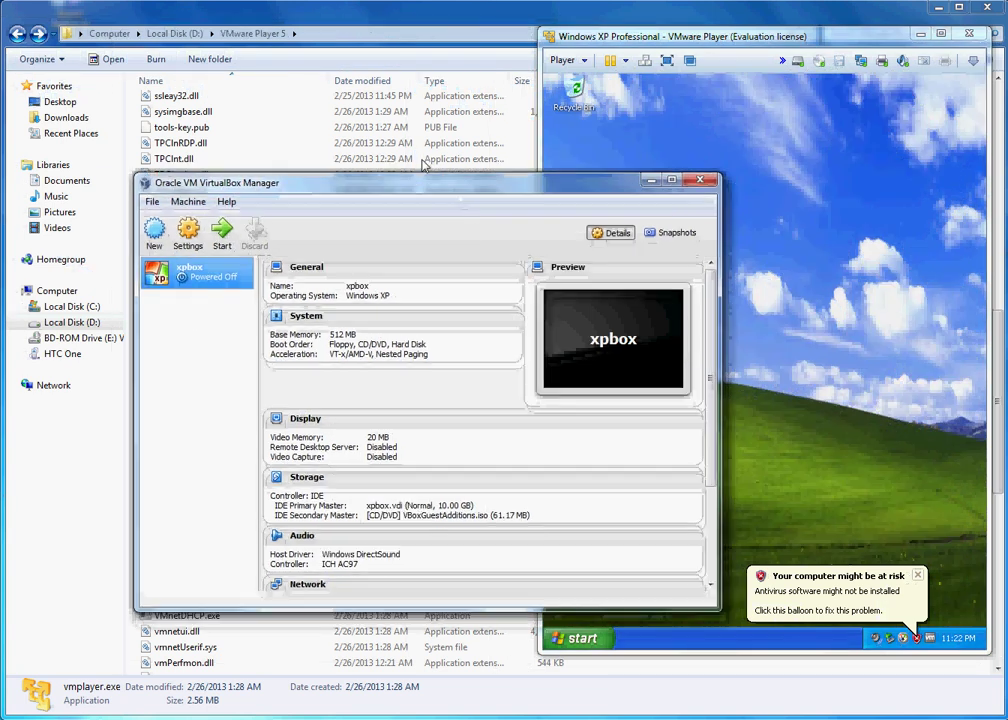
{"action": "left_click_drag", "start_coordinate": [438, 205], "coordinate": [336, 65]}
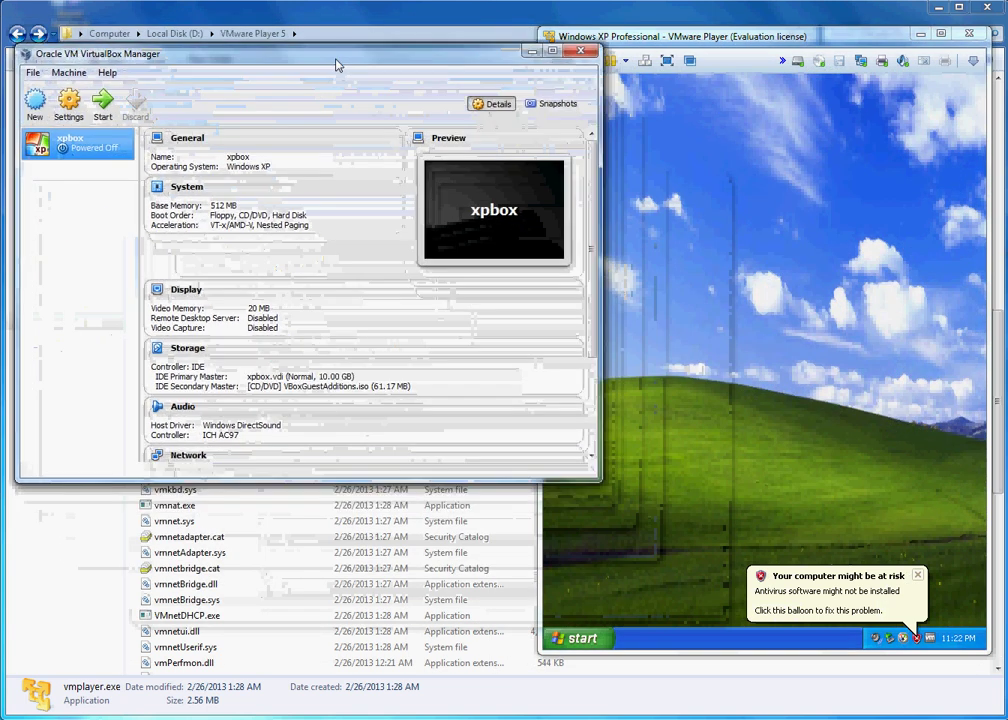
Start the xpbox virtual machine in VirtualBox and dismiss the keyboard capture and mouse pointer integration notices
{"action": "left_click", "coordinate": [102, 100]}
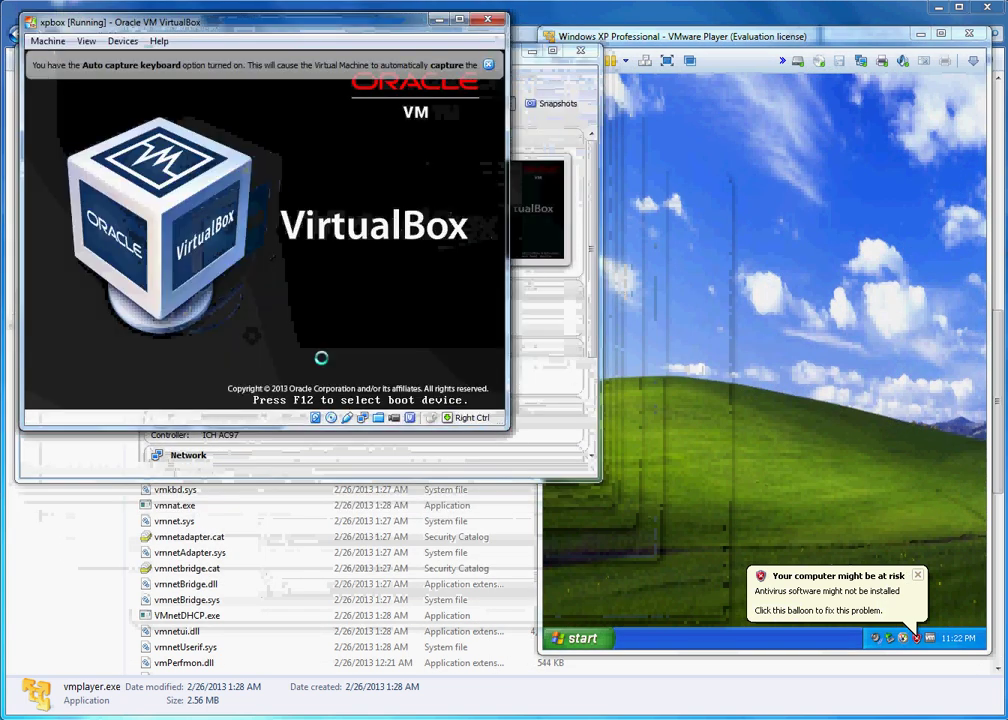
{"action": "left_click", "coordinate": [489, 66]}
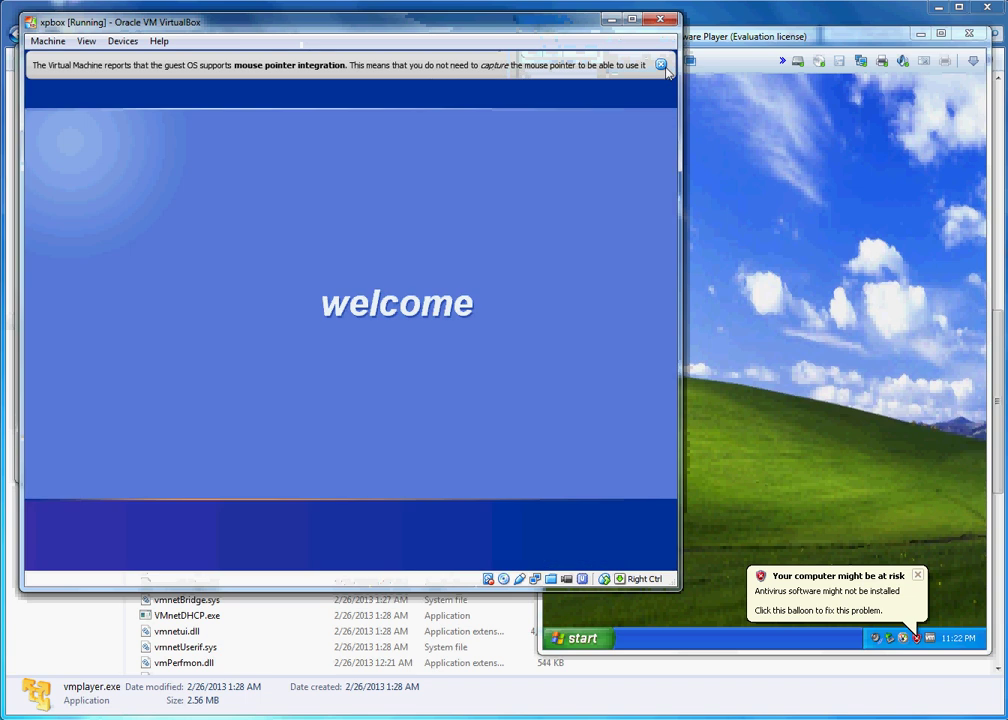
{"action": "left_click", "coordinate": [658, 65]}
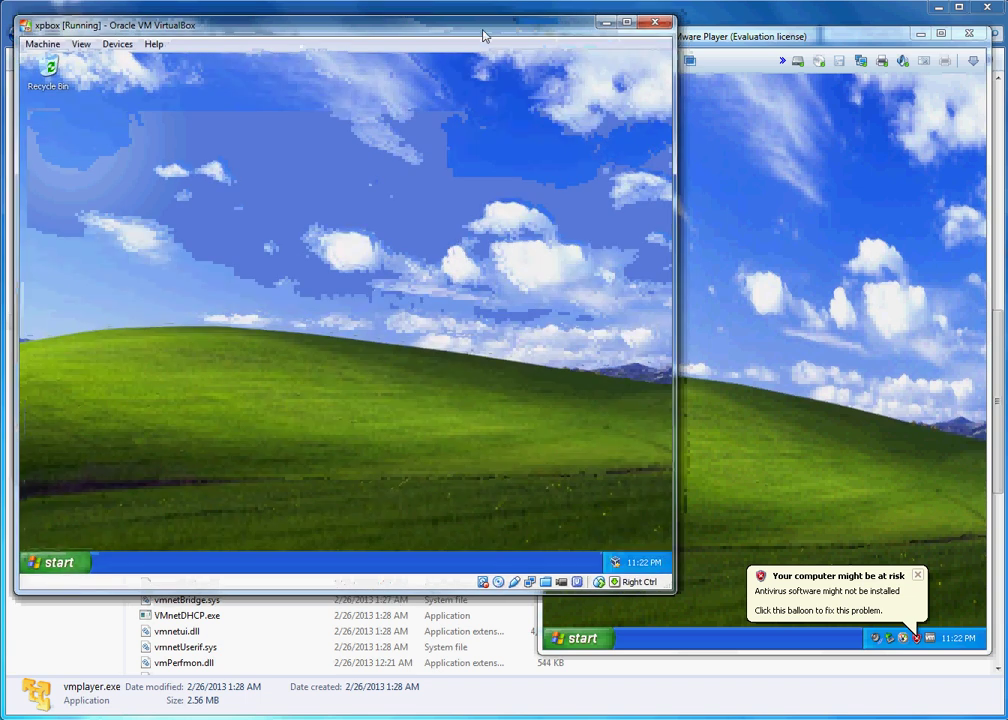
{"action": "left_click_drag", "start_coordinate": [483, 35], "coordinate": [480, 29]}
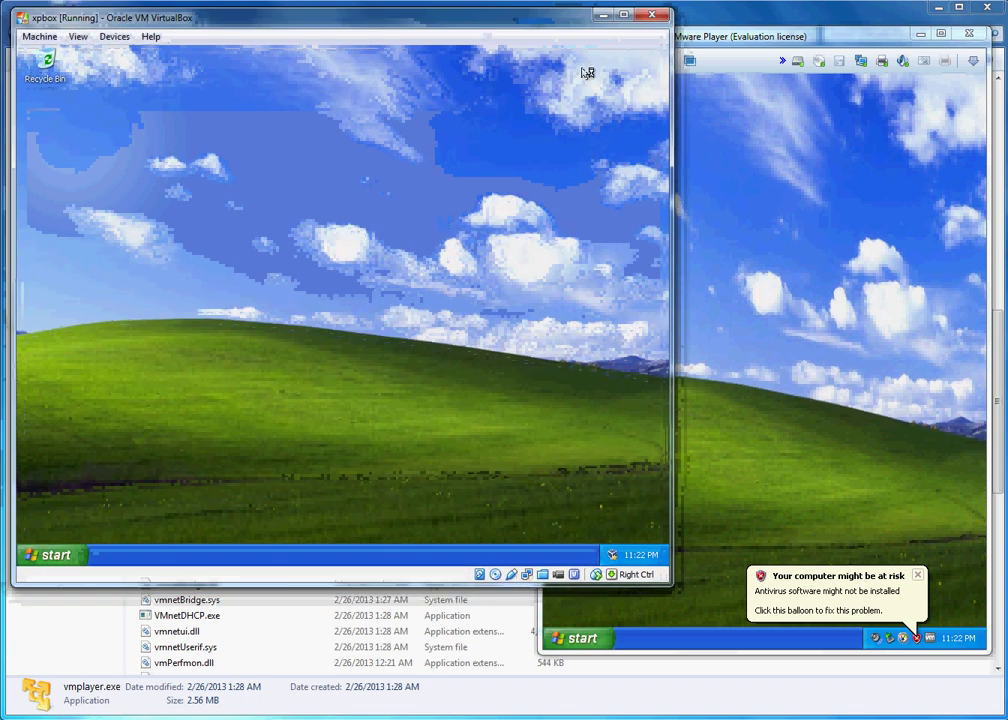
Bring the VMware Player window and the running xpbox window back into view beside each other
{"action": "left_click", "coordinate": [748, 17]}
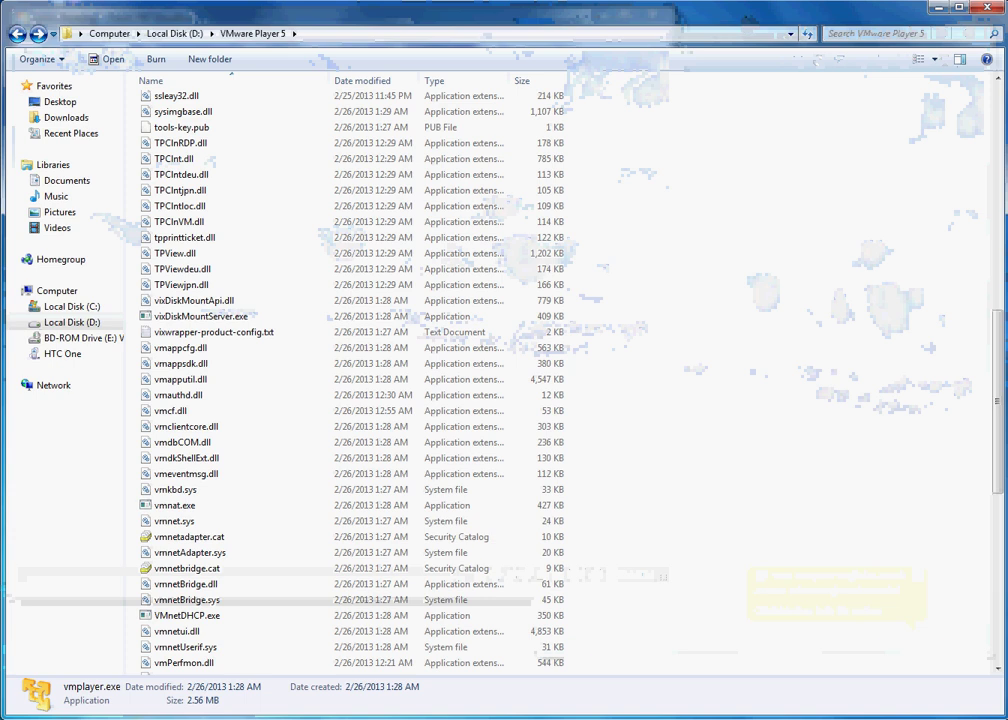
{"action": "left_click", "coordinate": [227, 718]}
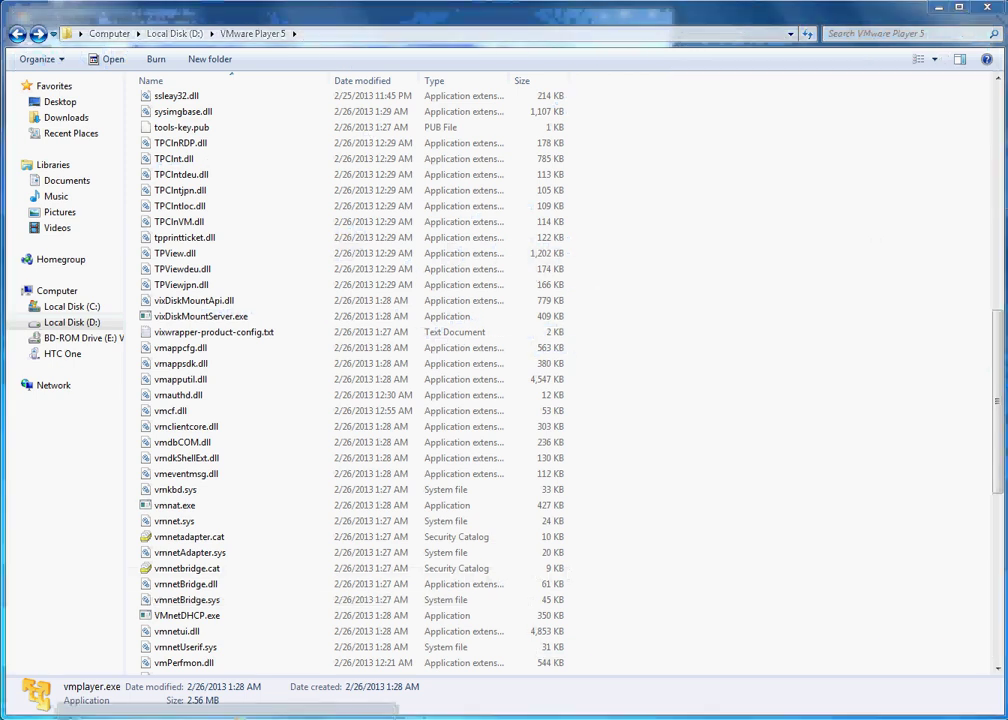
{"action": "left_click", "coordinate": [145, 713]}
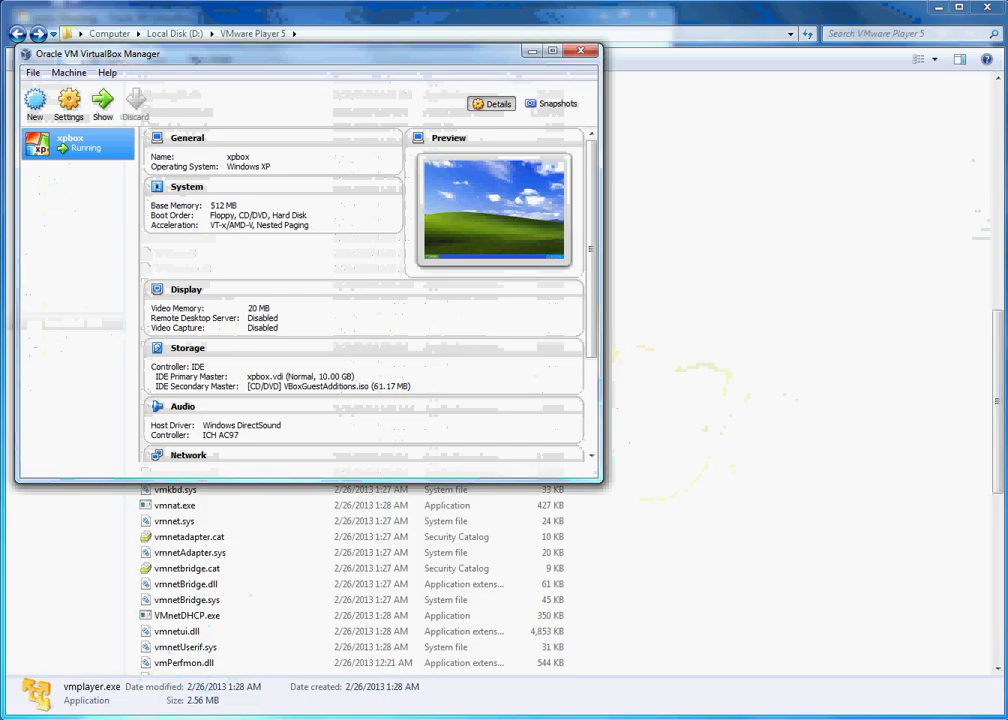
{"action": "left_click", "coordinate": [272, 718]}
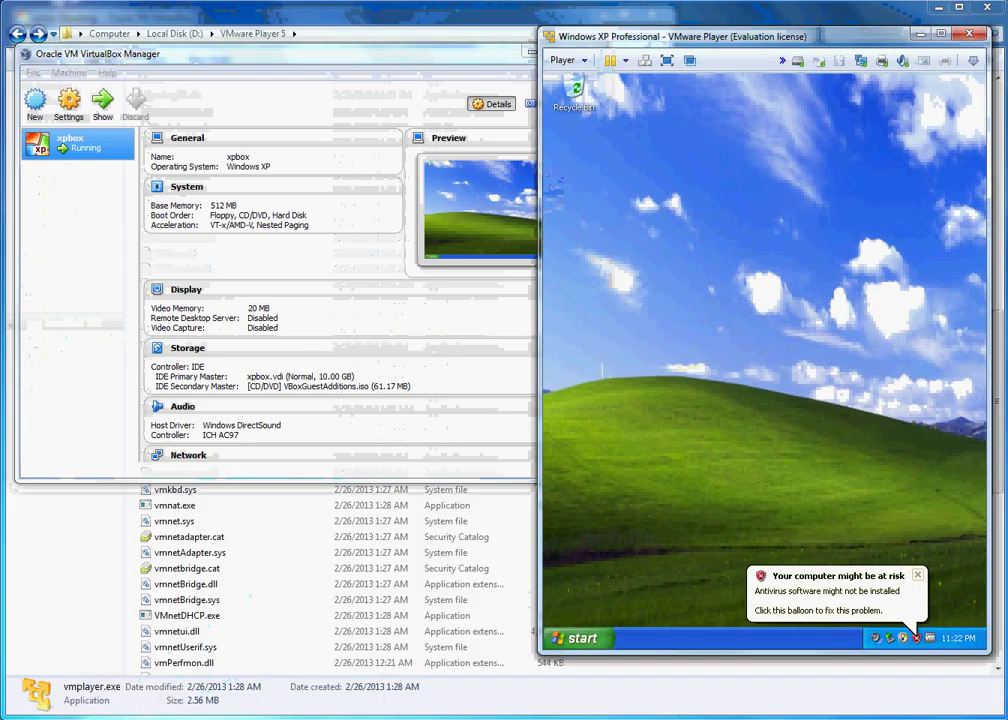
{"action": "left_click", "coordinate": [227, 718]}
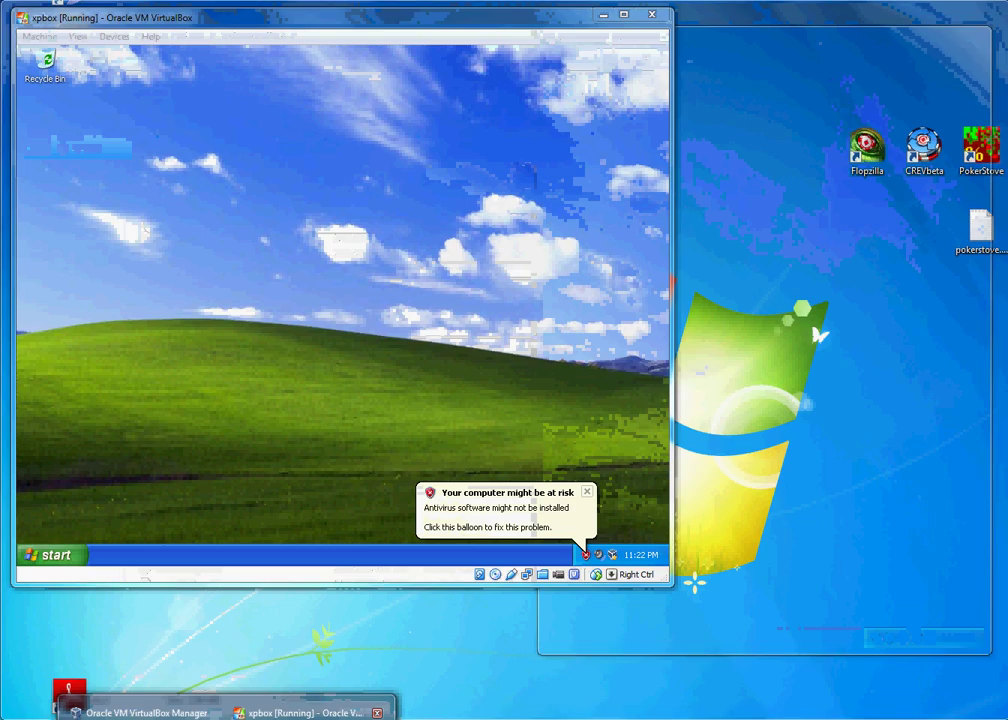
{"action": "left_click", "coordinate": [145, 713]}
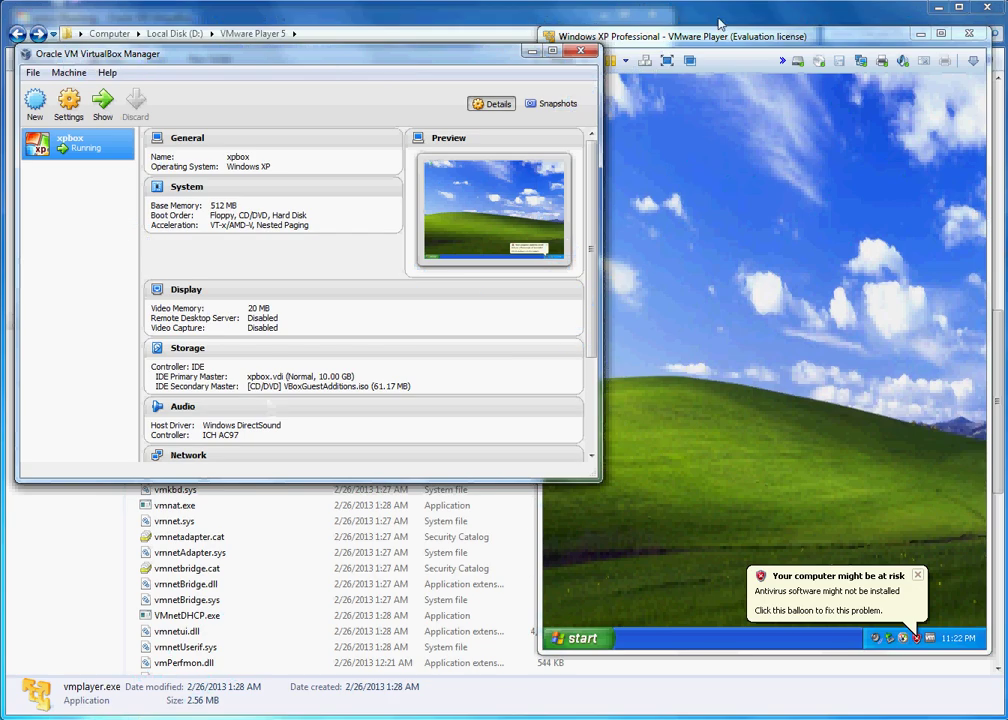
{"action": "left_click", "coordinate": [760, 36]}
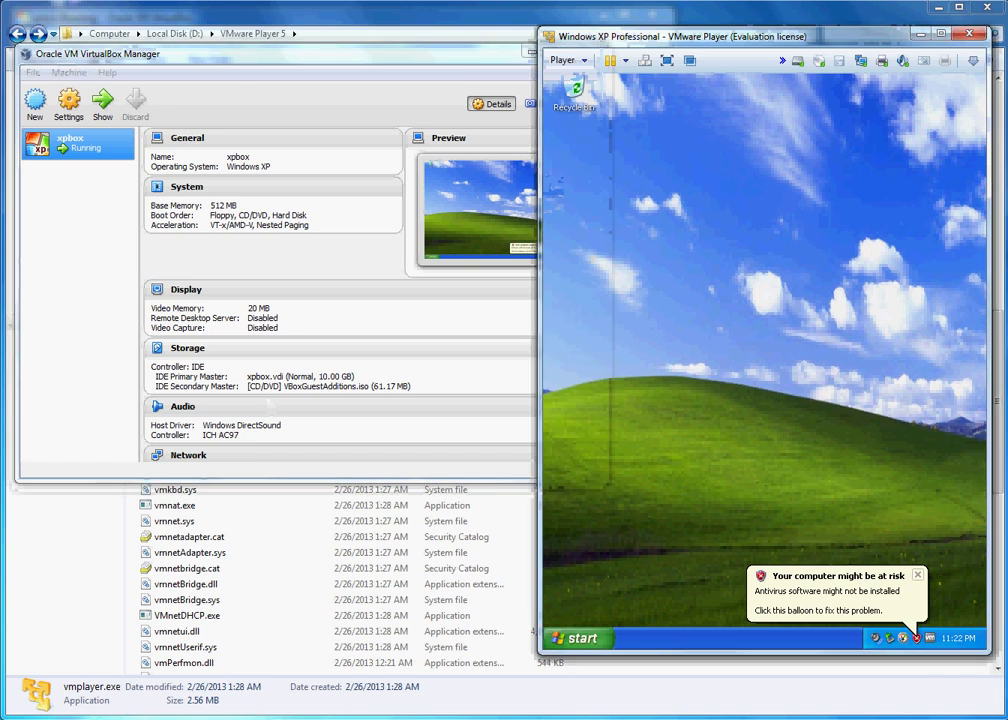
{"action": "left_click", "coordinate": [252, 705]}
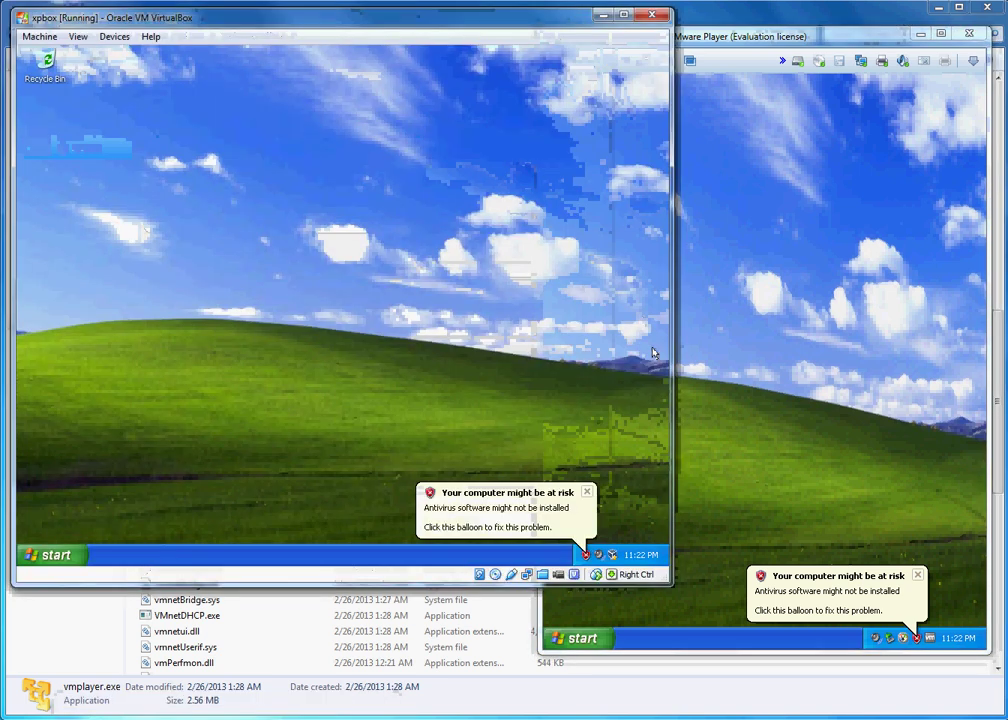
Open the settings of xpbox in VirtualBox and the virtual machine settings of Windows XP Professional in VMware Player
{"action": "left_click", "coordinate": [38, 37]}
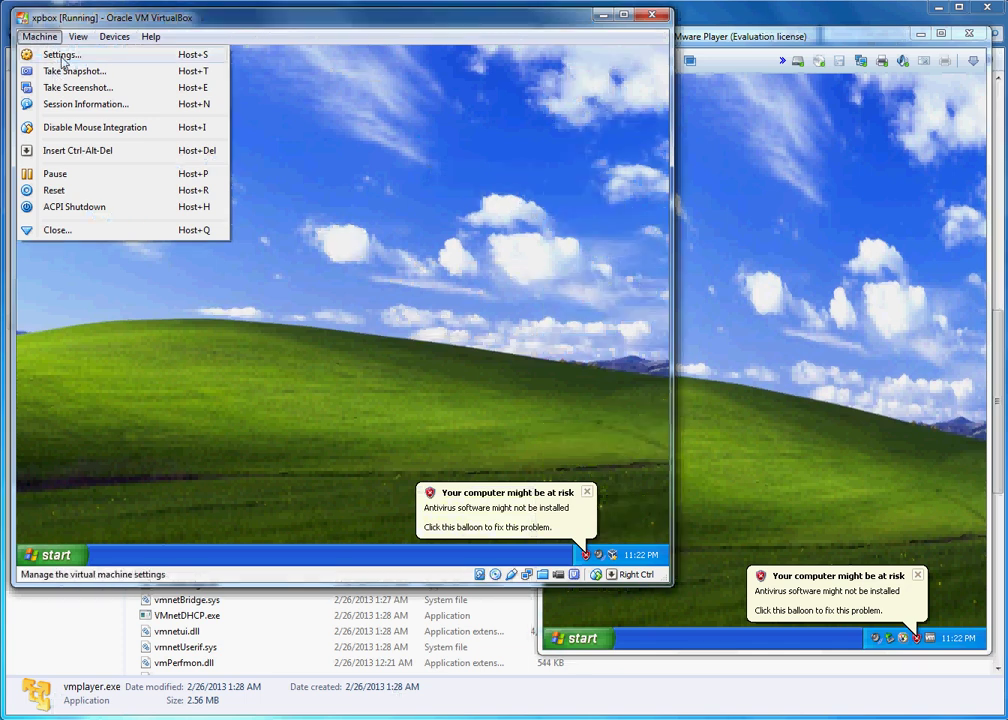
{"action": "left_click", "coordinate": [62, 56]}
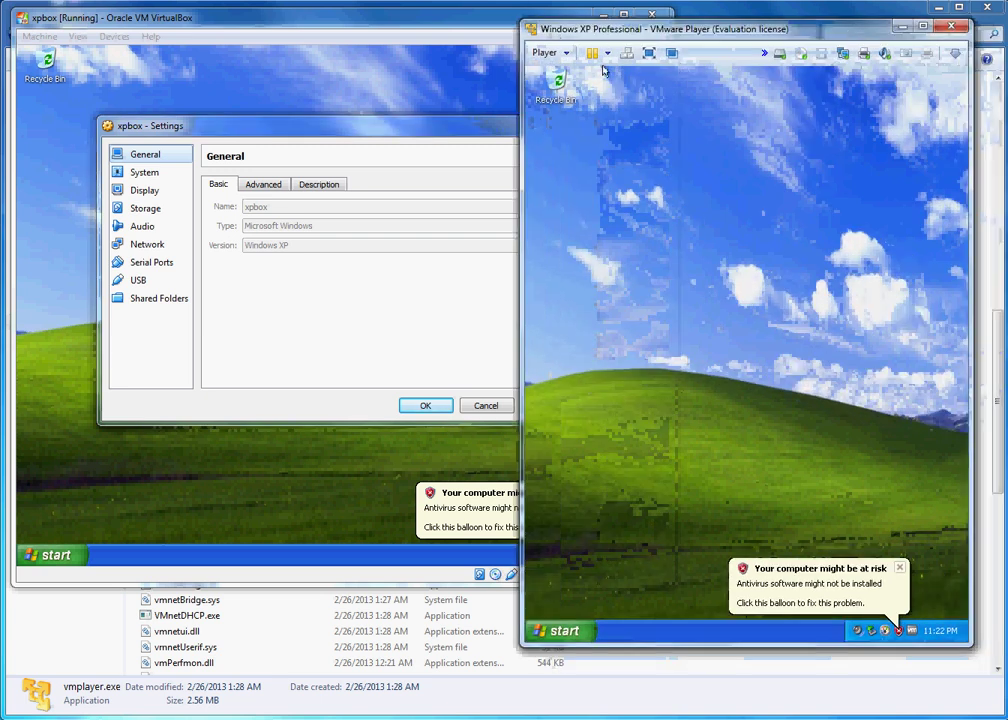
{"action": "left_click", "coordinate": [548, 52]}
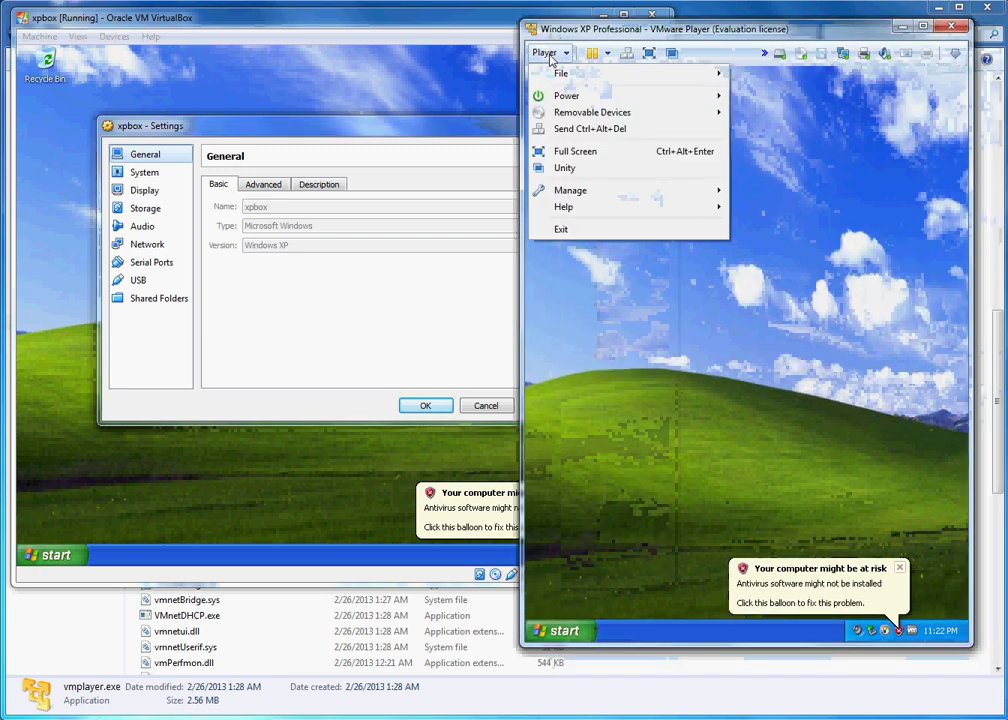
{"action": "mouse_move", "coordinate": [568, 190]}
{"action": "left_click", "coordinate": [716, 232]}
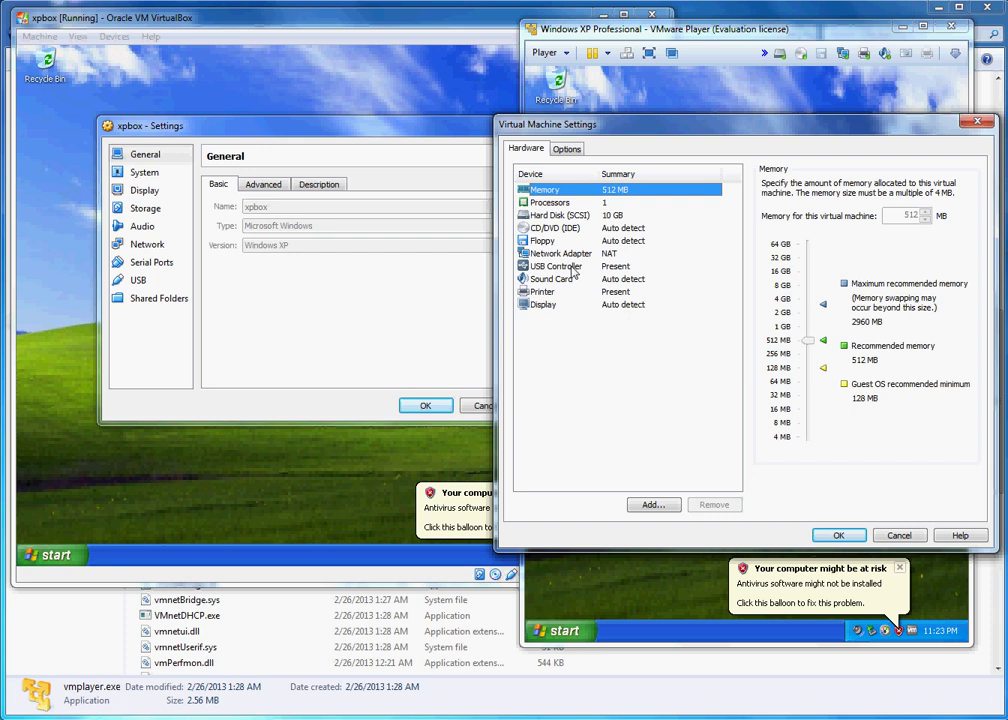
Compare xpbox's advanced general settings with the hardware and option settings of the VMware virtual machine, and close both settings windows
{"action": "left_click", "coordinate": [262, 184]}
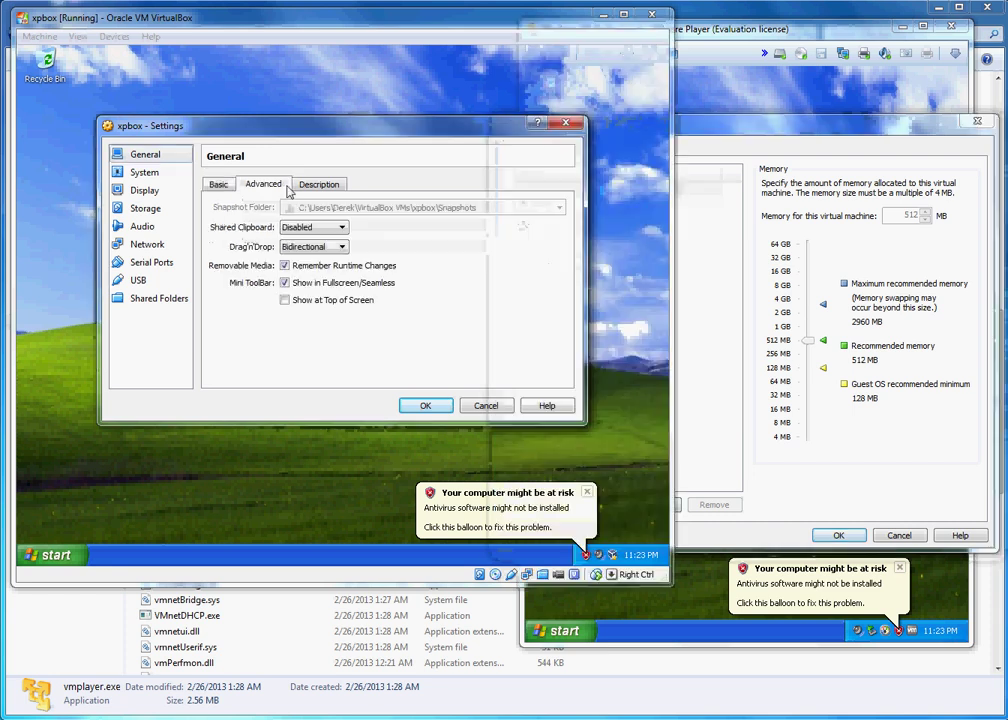
{"action": "left_click", "coordinate": [594, 106]}
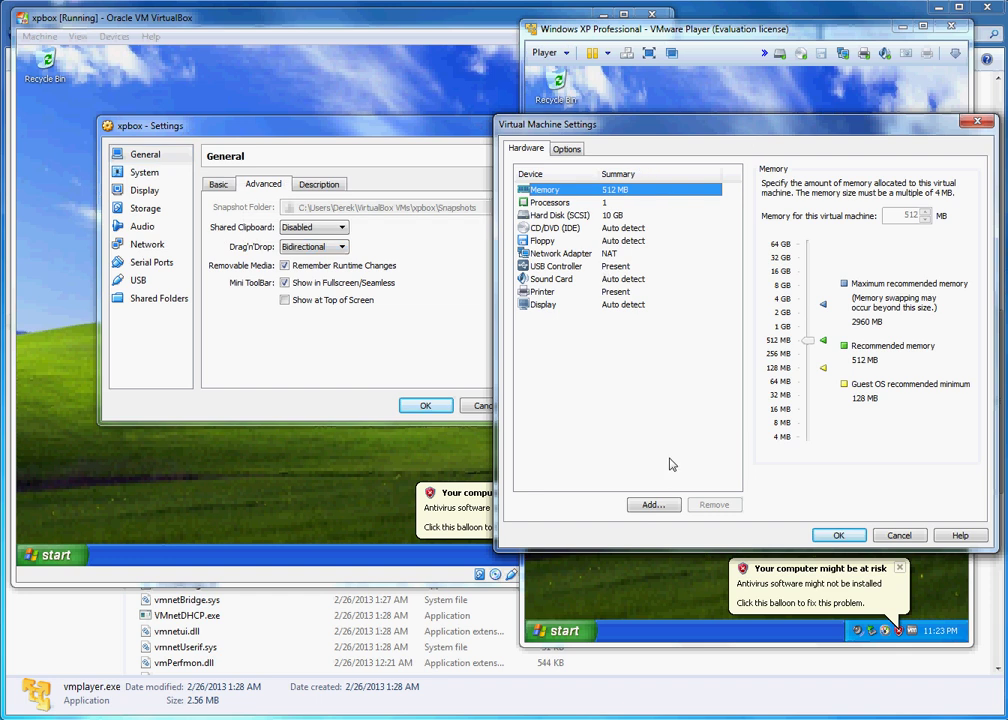
{"action": "left_click", "coordinate": [567, 149]}
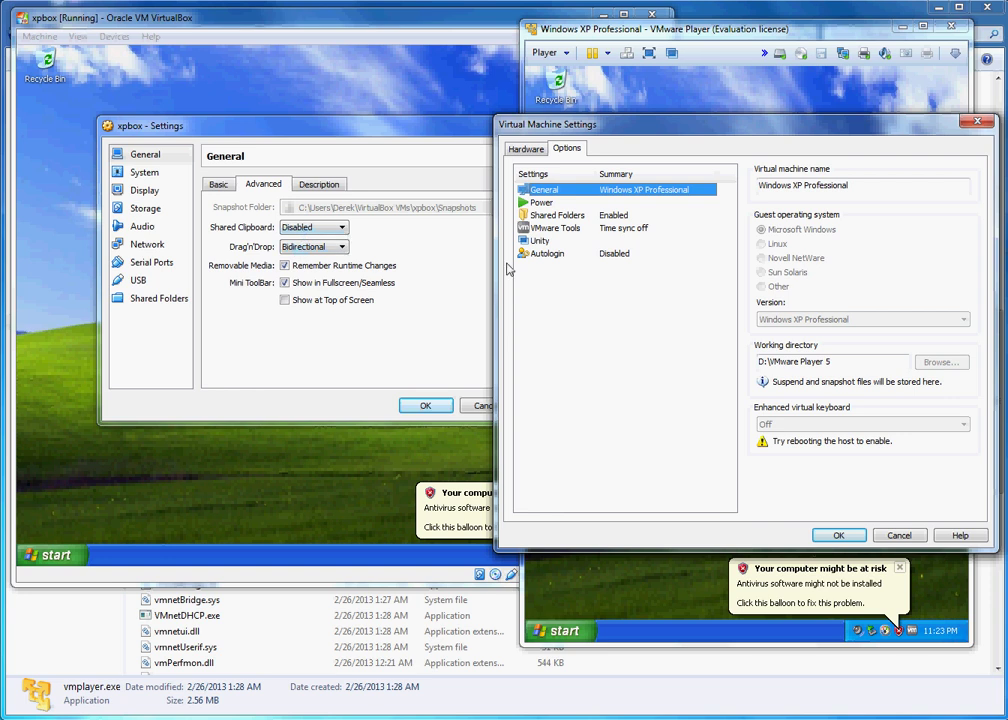
{"action": "left_click", "coordinate": [440, 131]}
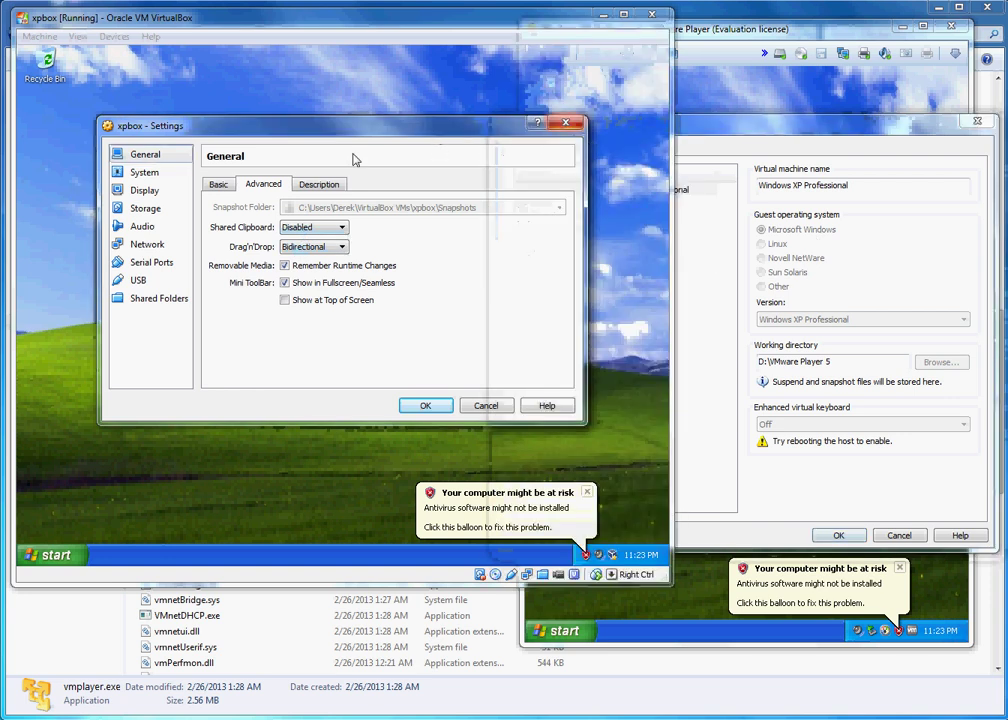
{"action": "left_click", "coordinate": [566, 126]}
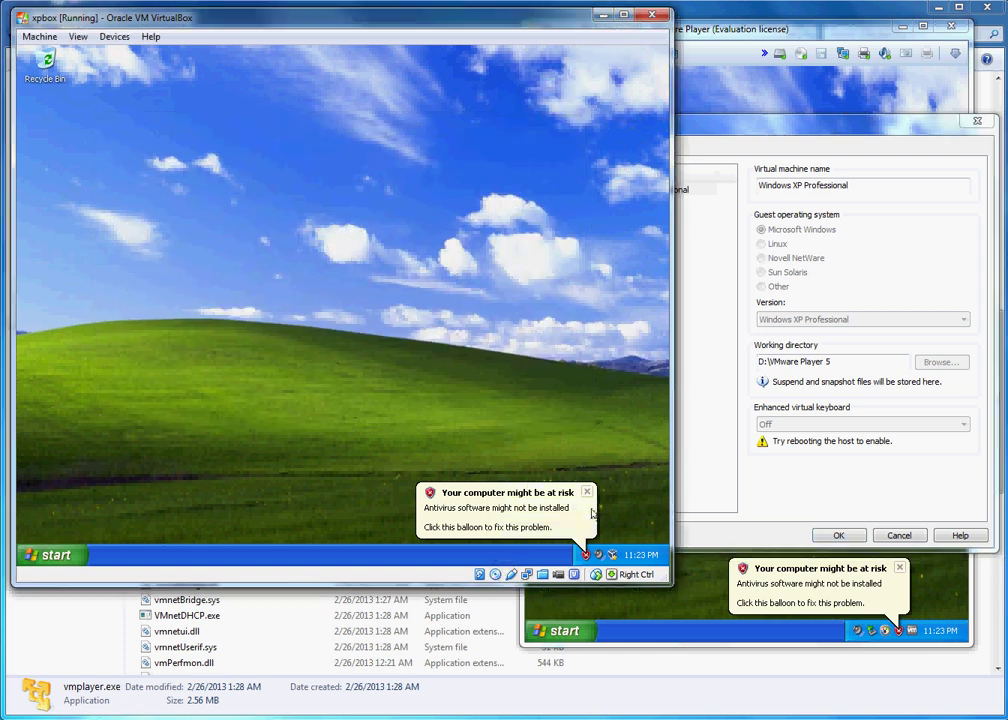
{"action": "left_click", "coordinate": [730, 133]}
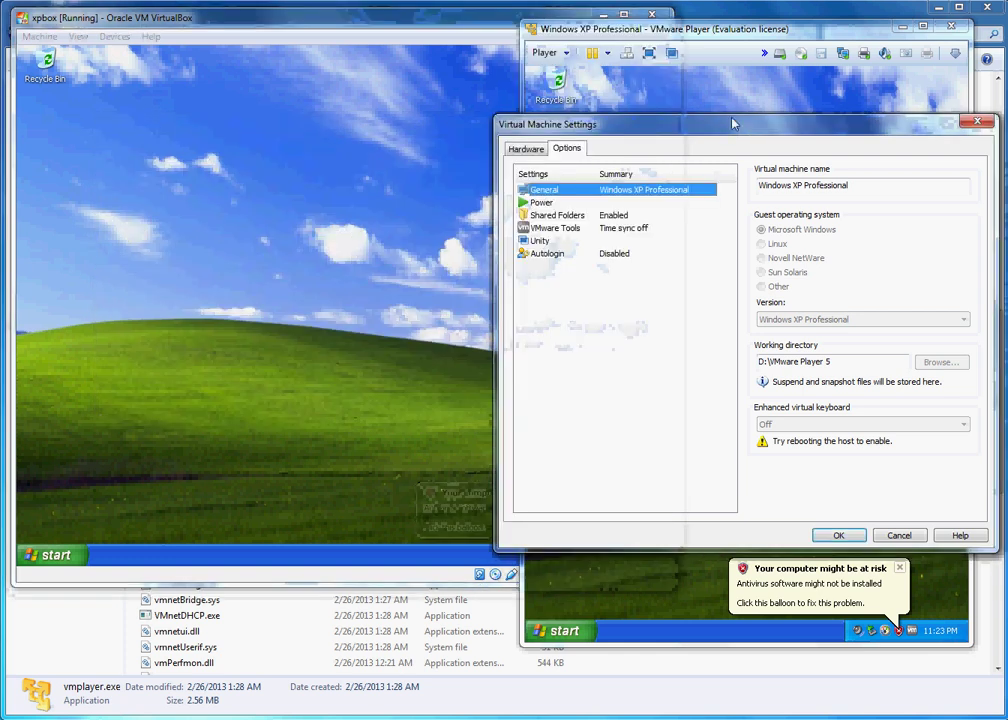
{"action": "left_click", "coordinate": [976, 122]}
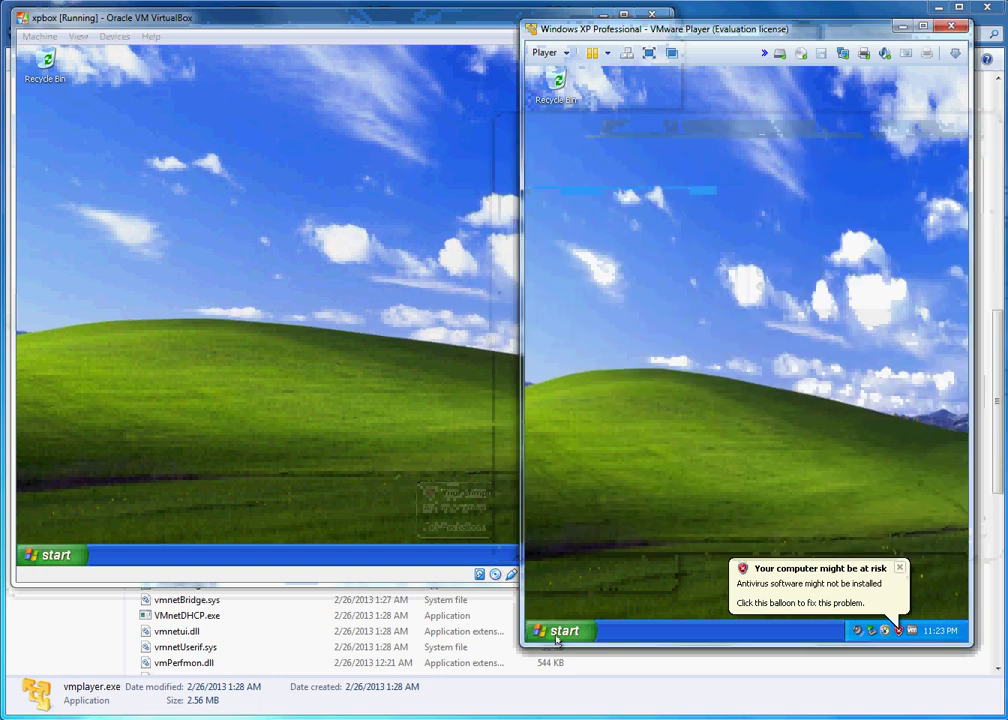
Power off the Windows XP Professional virtual machine in VMware Player and the xpbox virtual machine in VirtualBox
{"action": "left_click", "coordinate": [951, 27]}
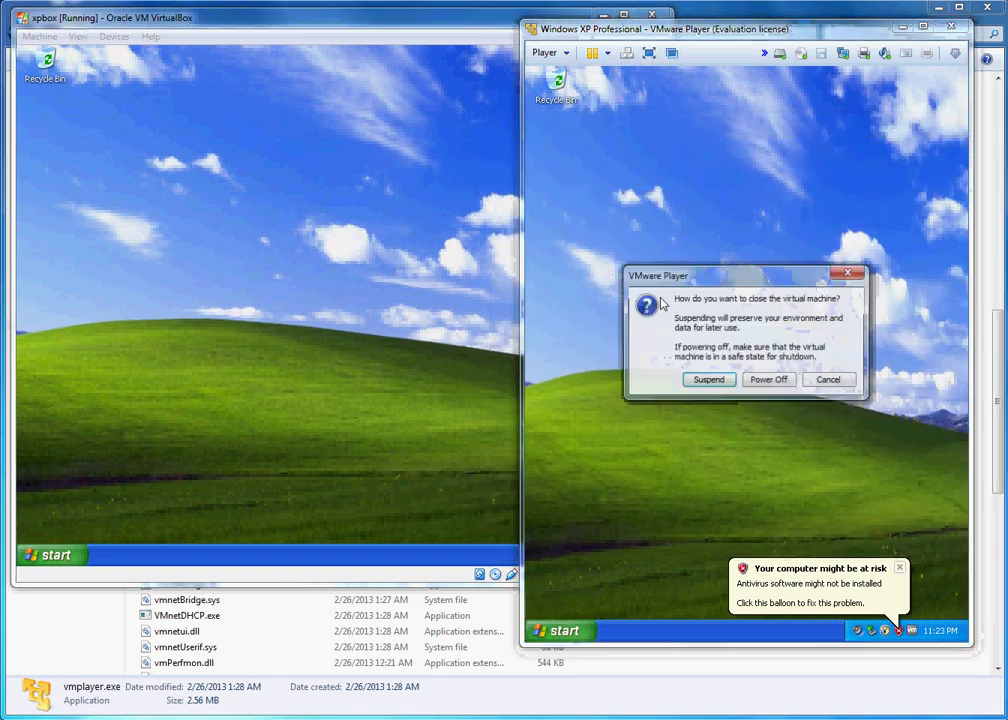
{"action": "left_click", "coordinate": [769, 381]}
{"action": "left_click", "coordinate": [443, 153]}
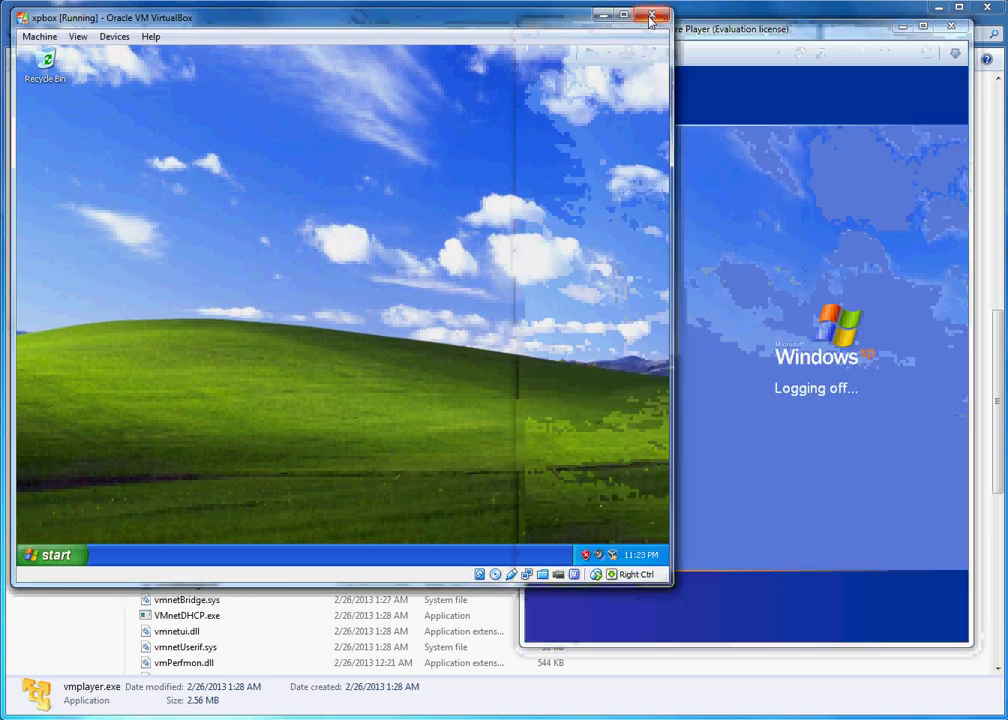
{"action": "left_click", "coordinate": [651, 14]}
{"action": "left_click", "coordinate": [286, 344]}
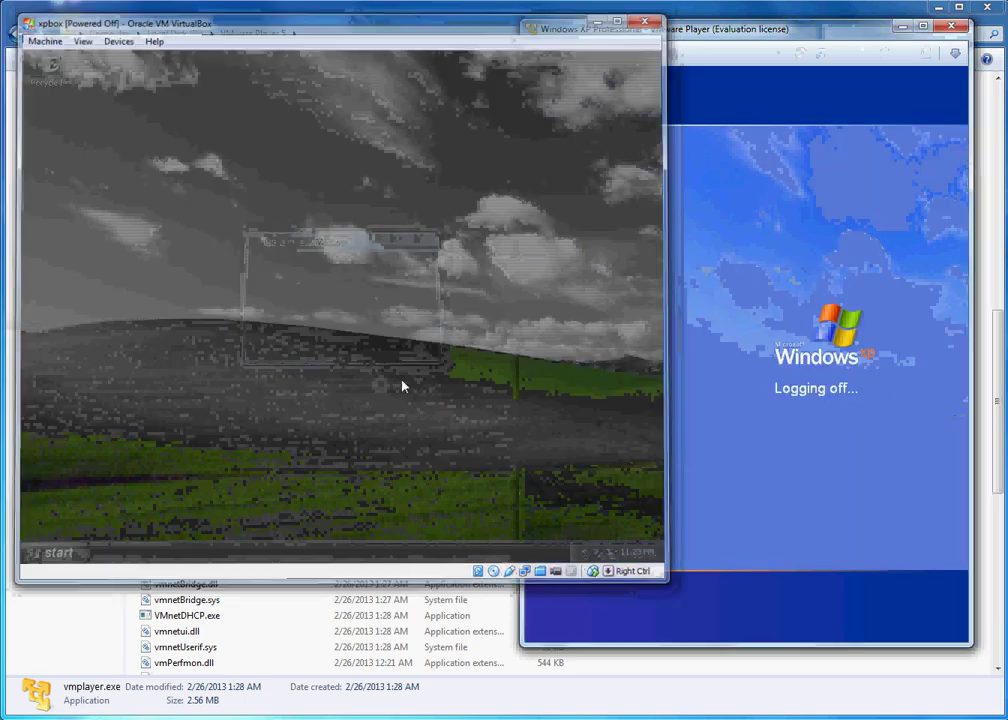
{"action": "left_click", "coordinate": [953, 28]}
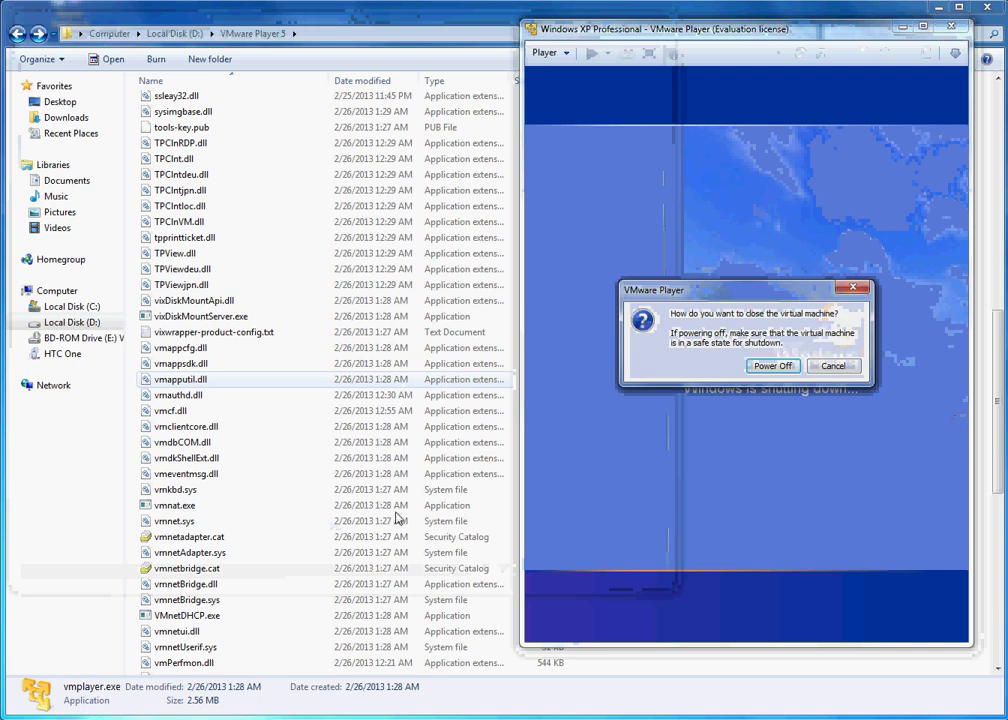
{"action": "left_click", "coordinate": [770, 366]}
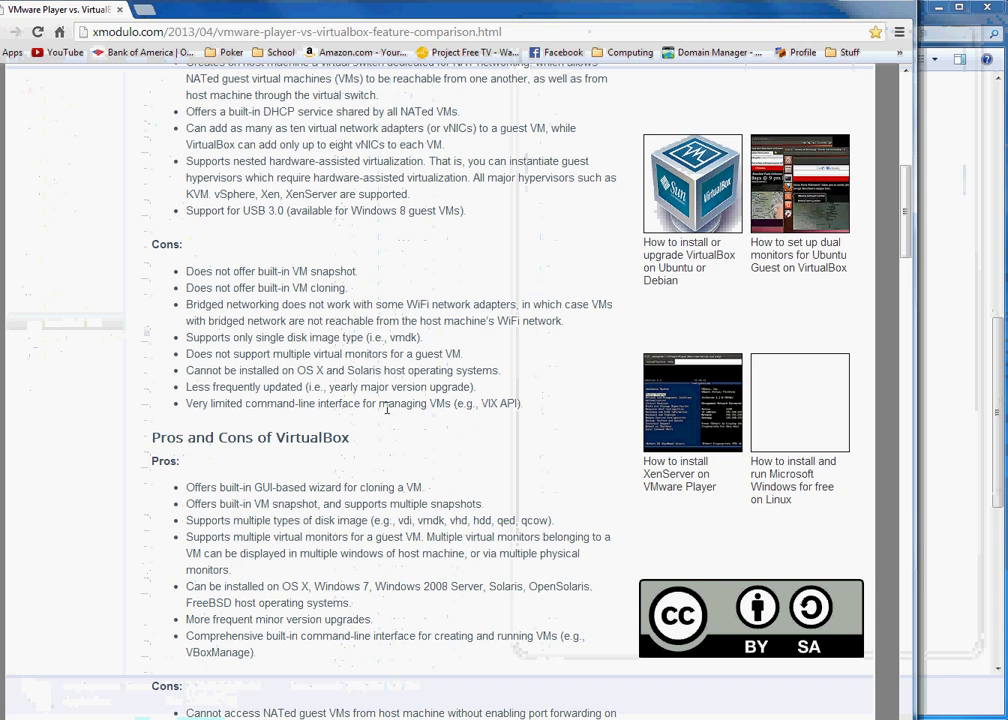
Read VMware Player's pros in the xmodulo.com comparison article in the browser, highlighting the supported hypervisors and USB 3.0 points
{"action": "scroll", "coordinate": [390, 415], "scroll_direction": "up", "scroll_amount": 5}
{"action": "scroll", "coordinate": [495, 461], "scroll_direction": "up", "scroll_amount": 1}
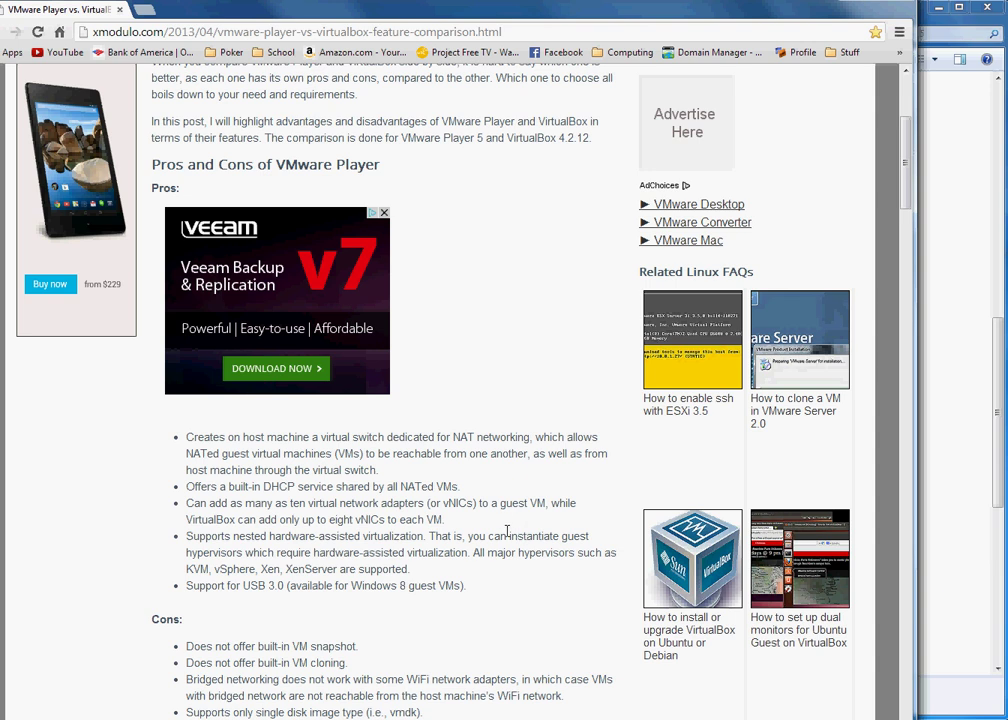
{"action": "scroll", "coordinate": [448, 583], "scroll_direction": "down", "scroll_amount": 1}
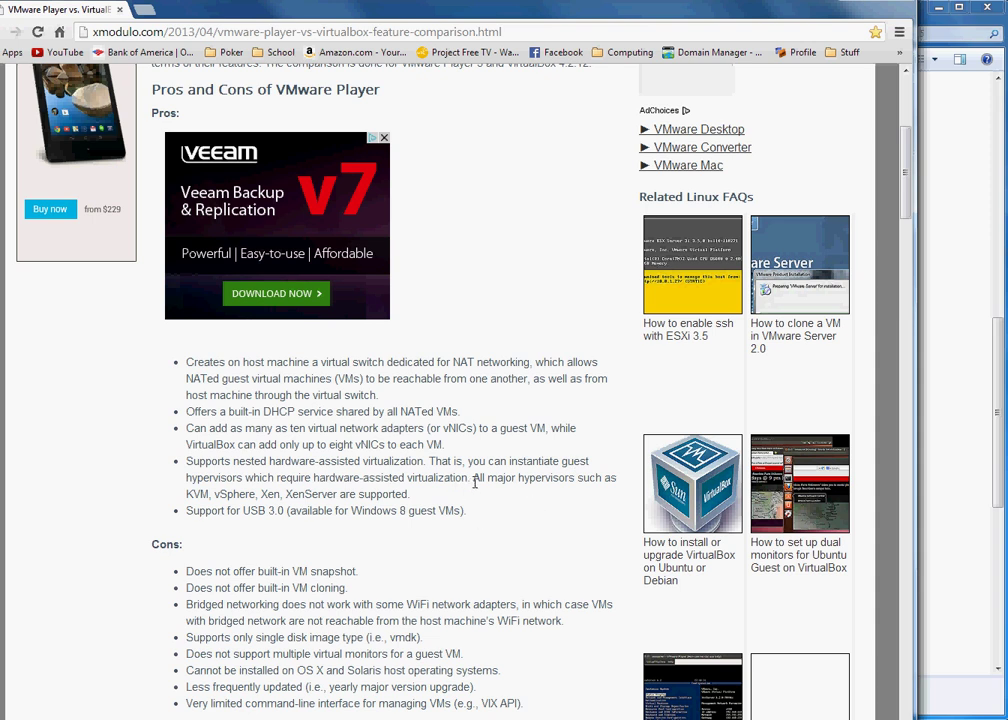
{"action": "left_click_drag", "start_coordinate": [475, 483], "coordinate": [491, 500]}
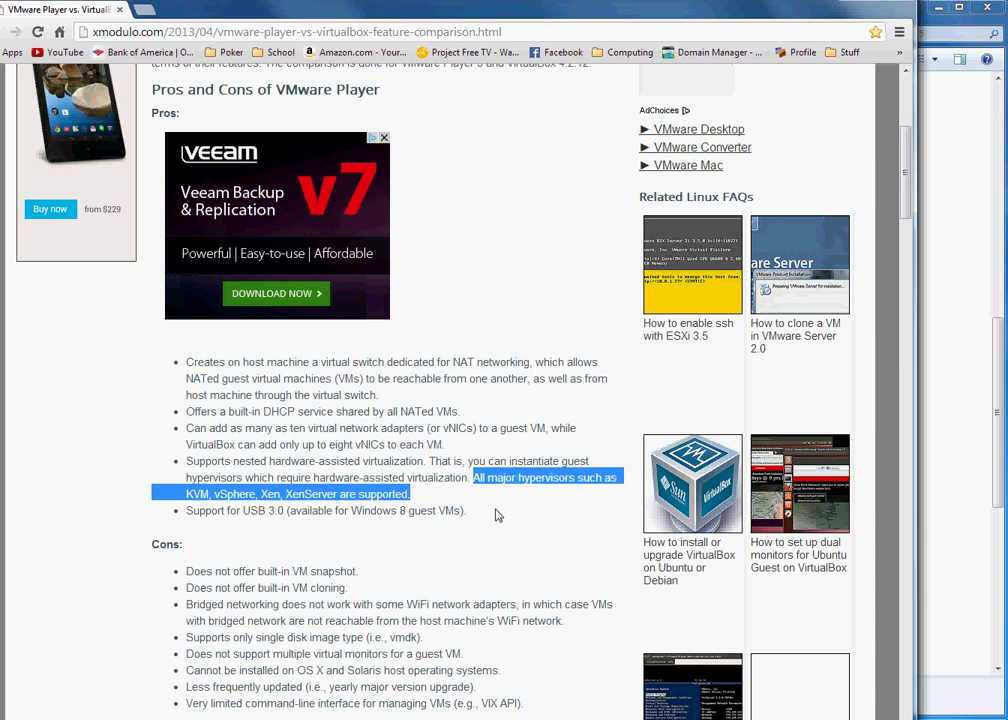
{"action": "left_click_drag", "start_coordinate": [497, 515], "coordinate": [185, 510]}
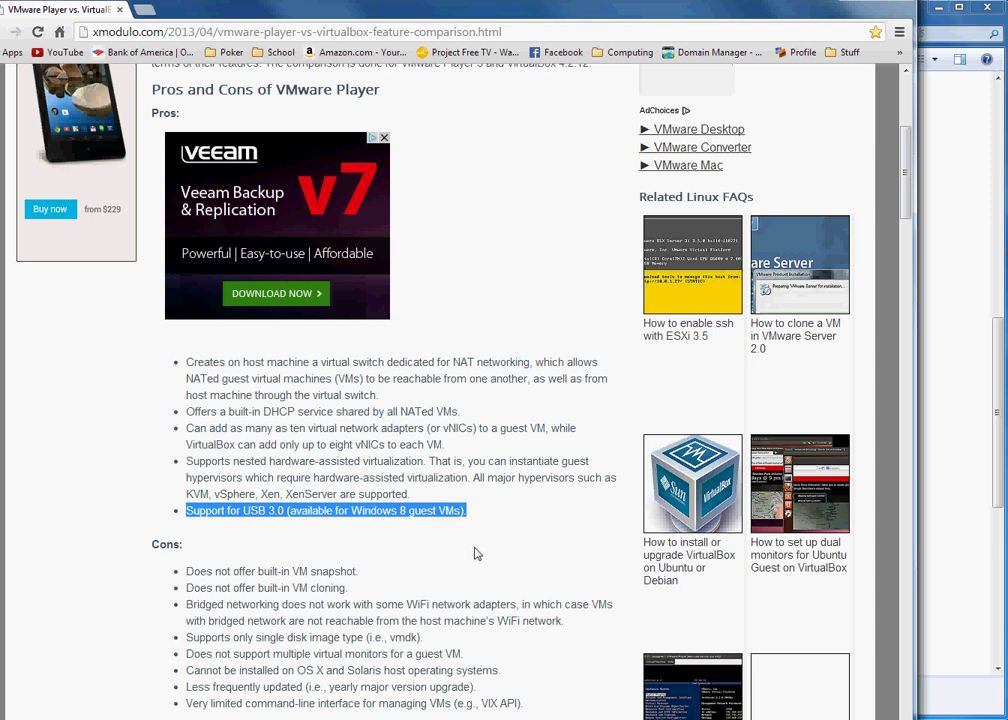
Examine VMware Player's cons, highlighting the VM snapshot point, and VirtualBox's pros and cons, then put the browser window away
{"action": "scroll", "coordinate": [471, 555], "scroll_direction": "down", "scroll_amount": 4}
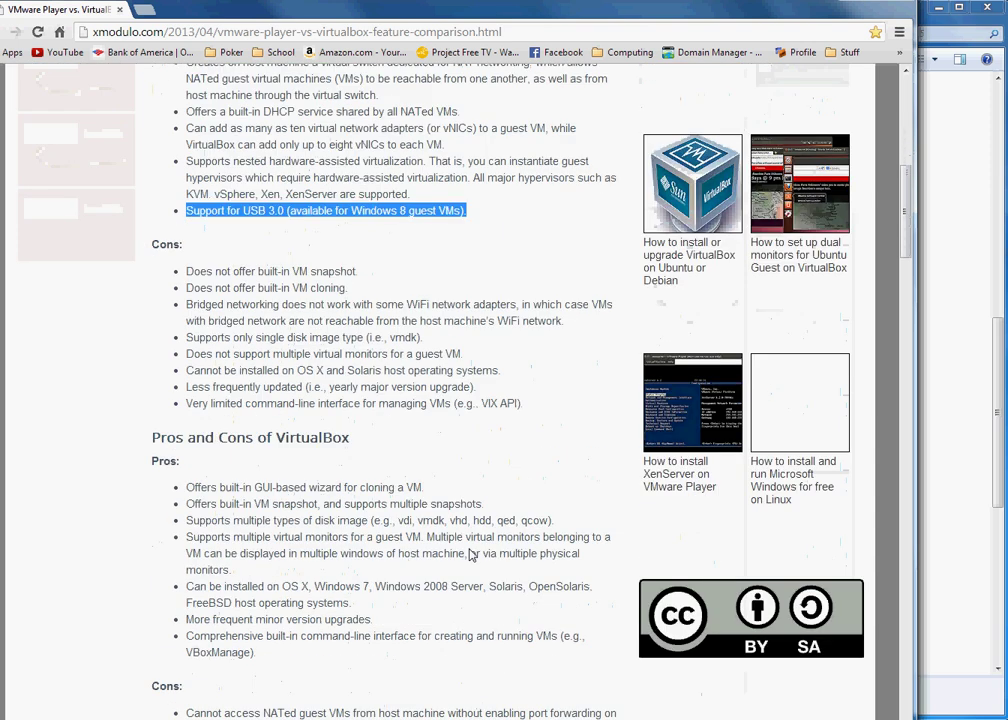
{"action": "left_click_drag", "start_coordinate": [410, 196], "coordinate": [178, 197]}
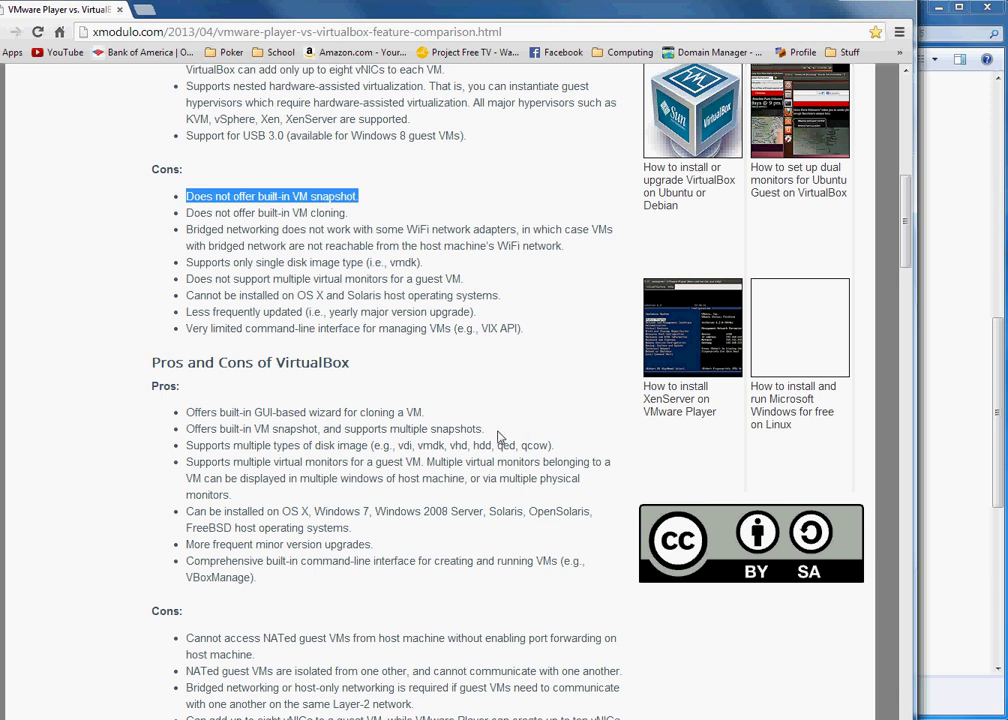
{"action": "scroll", "coordinate": [500, 437], "scroll_direction": "down", "scroll_amount": 3}
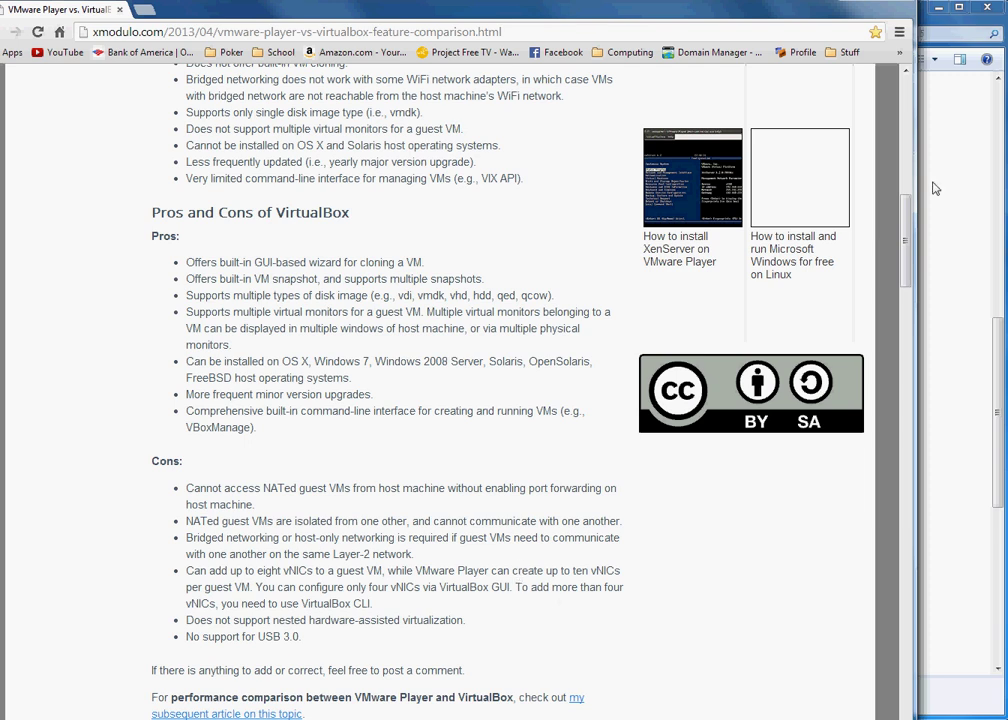
{"action": "left_click", "coordinate": [847, 3]}
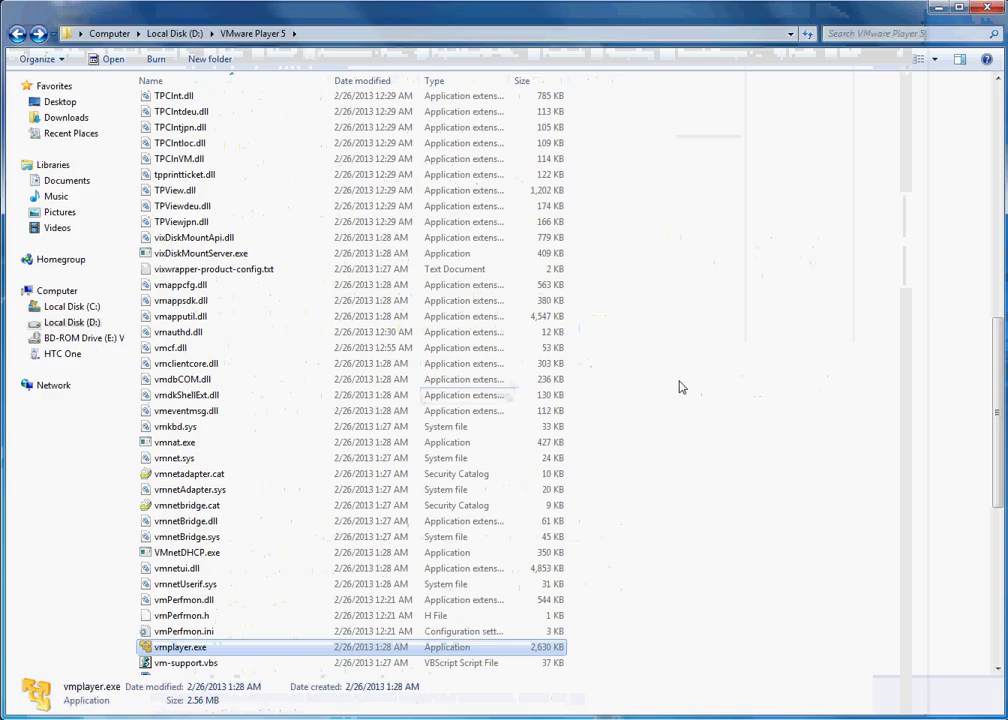